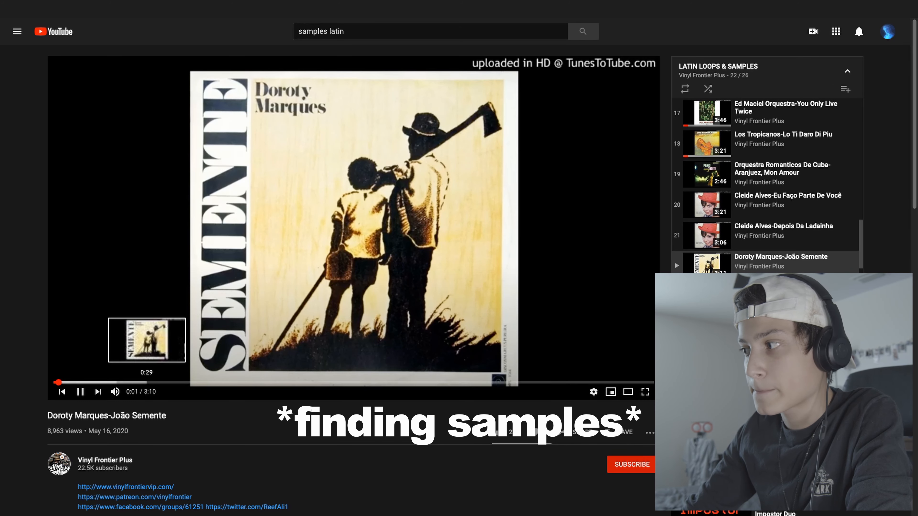
Step: Preview different parts of the Doroty Marques-João Semente video to judge it as a sample
{"action": "left_click", "coordinate": [145, 383]}
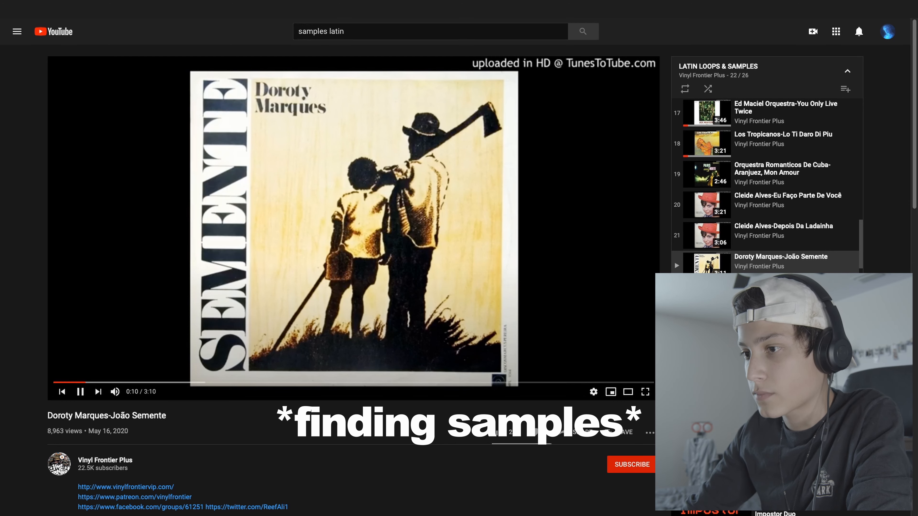
{"action": "left_click", "coordinate": [347, 383]}
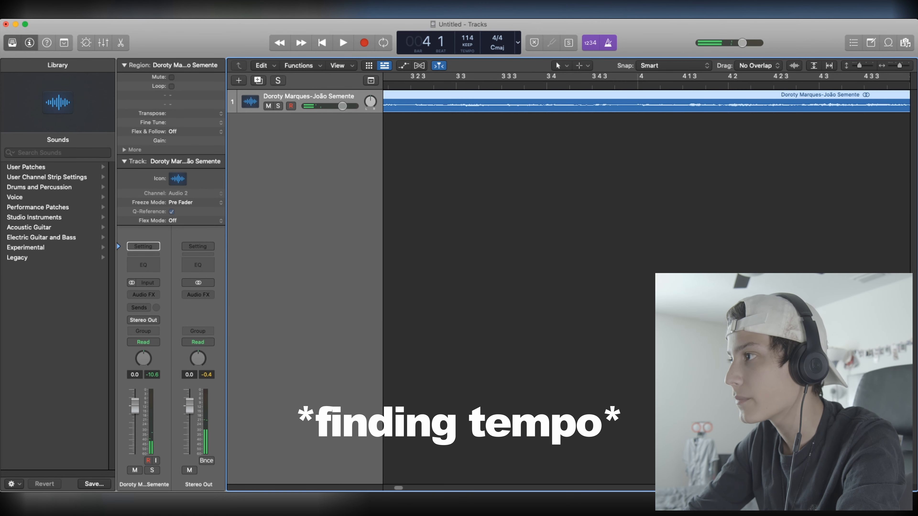
Step: Switch to Logic Pro and audition the imported Doroty Marques-João Semente sample, including the section from bar 44
{"action": "key", "text": "space"}
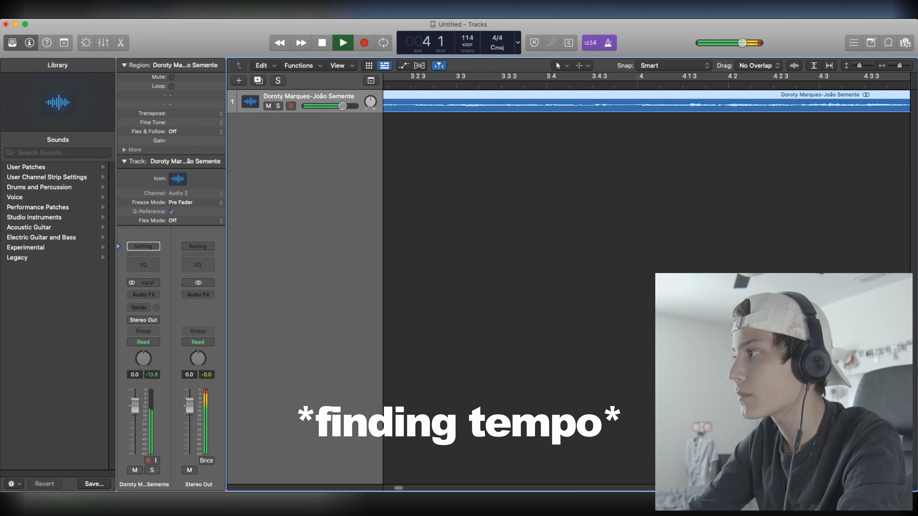
{"action": "left_click_drag", "start_coordinate": [900, 65], "coordinate": [894, 65]}
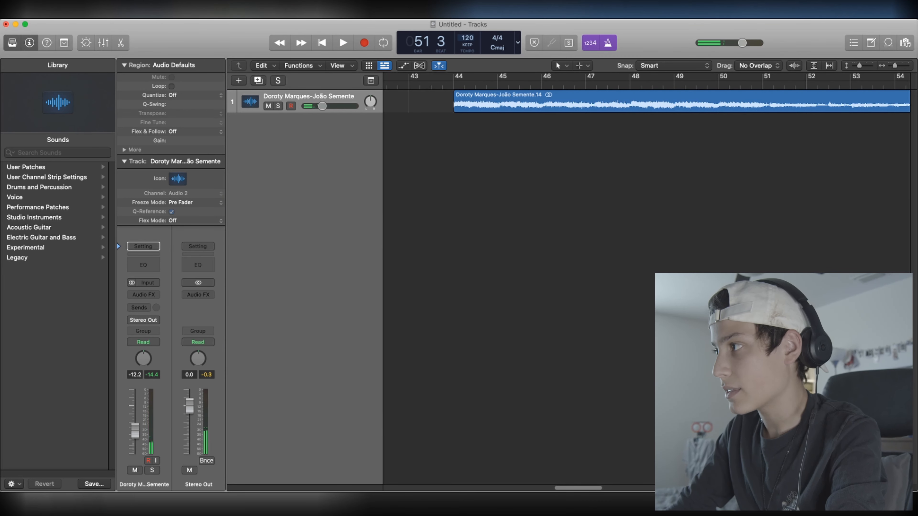
{"action": "left_click", "coordinate": [455, 86]}
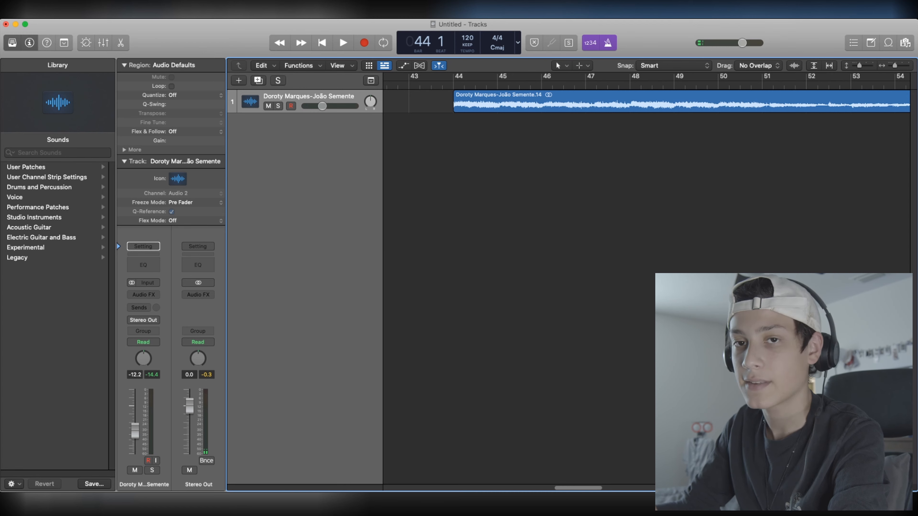
{"action": "key", "text": "space"}
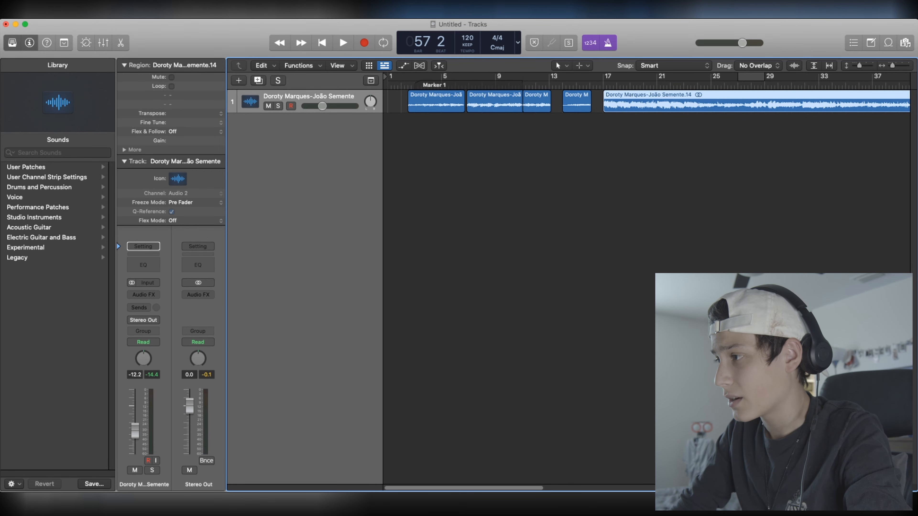
Step: Move the short sample chops before bar 17 on track 1 earlier, with the first one starting at bar 1
{"action": "left_click_drag", "start_coordinate": [436, 104], "coordinate": [416, 103]}
{"action": "left_click_drag", "start_coordinate": [494, 103], "coordinate": [478, 104]}
{"action": "left_click_drag", "start_coordinate": [537, 104], "coordinate": [536, 104]}
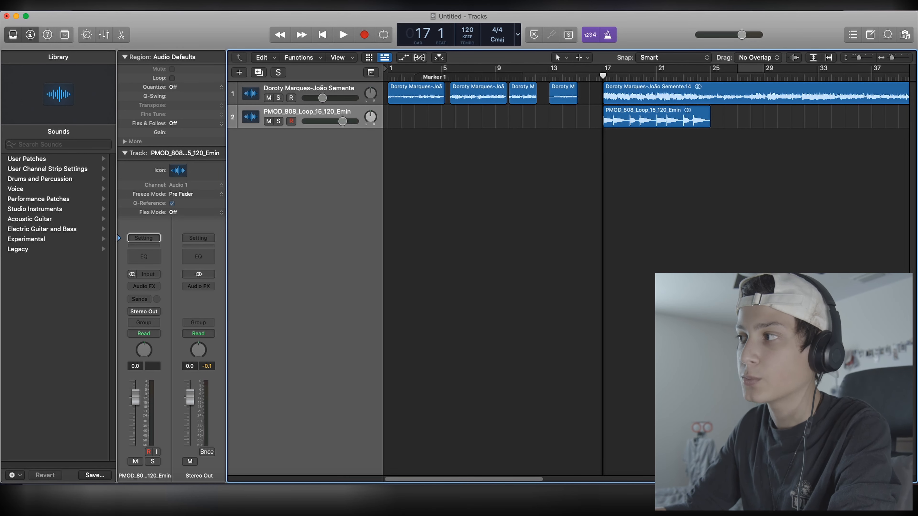
Step: Play the sample together with the PMOD_808_Loop_15_120_Emin loop around bar 17
{"action": "left_click_drag", "start_coordinate": [463, 76], "coordinate": [452, 77]}
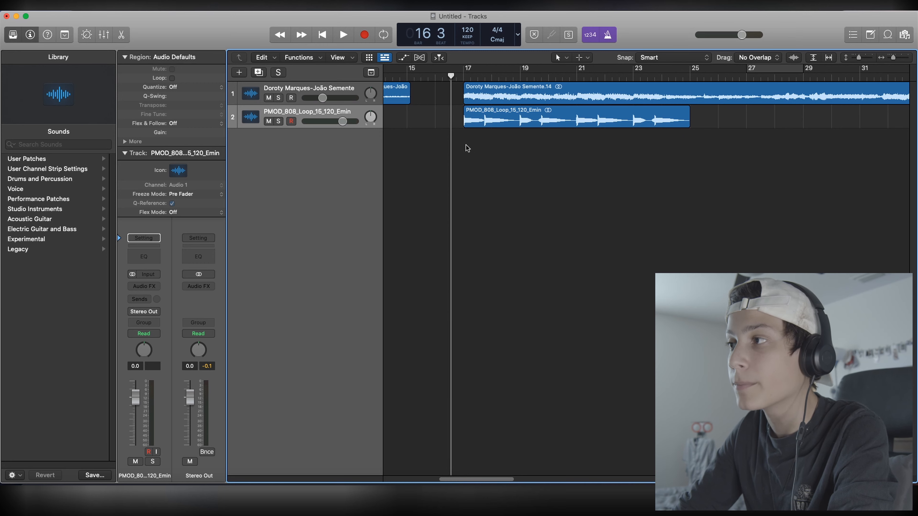
{"action": "left_click", "coordinate": [449, 76]}
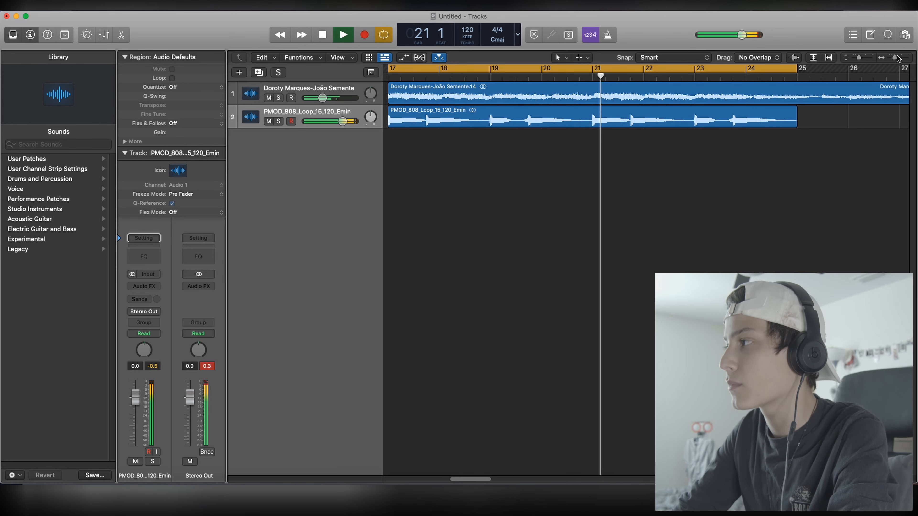
{"action": "left_click", "coordinate": [560, 74]}
{"action": "key", "text": "space"}
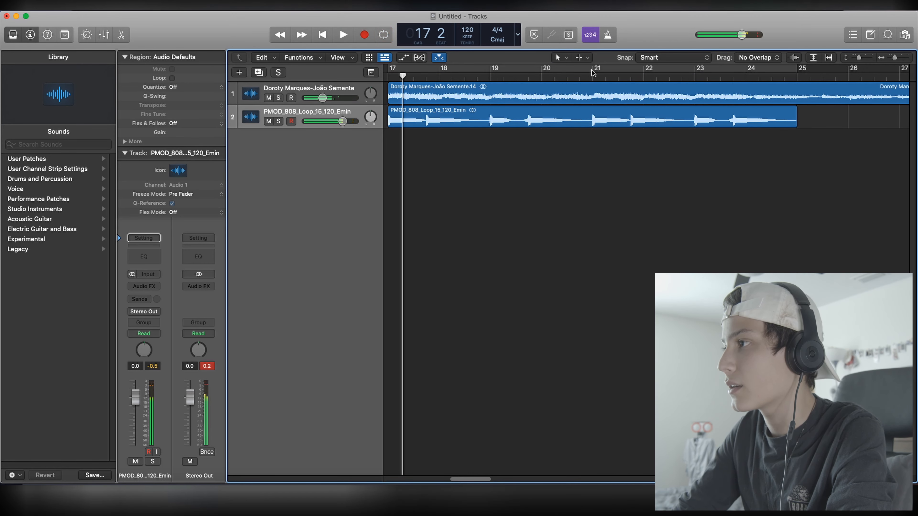
Step: Set a cycle range from bar 21 to bar 25 and listen to the sample and 808 loop within it
{"action": "left_click_drag", "start_coordinate": [593, 74], "coordinate": [797, 75]}
{"action": "key", "text": "space"}
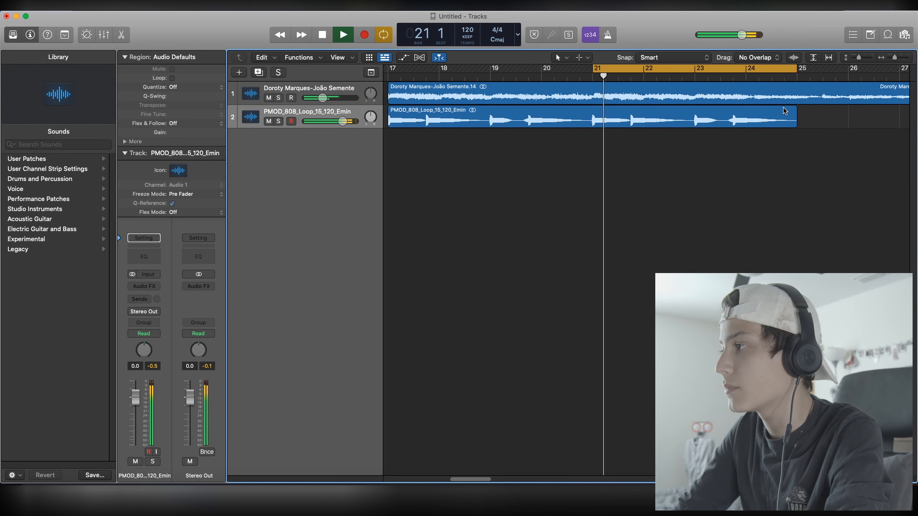
{"action": "left_click_drag", "start_coordinate": [894, 58], "coordinate": [891, 58]}
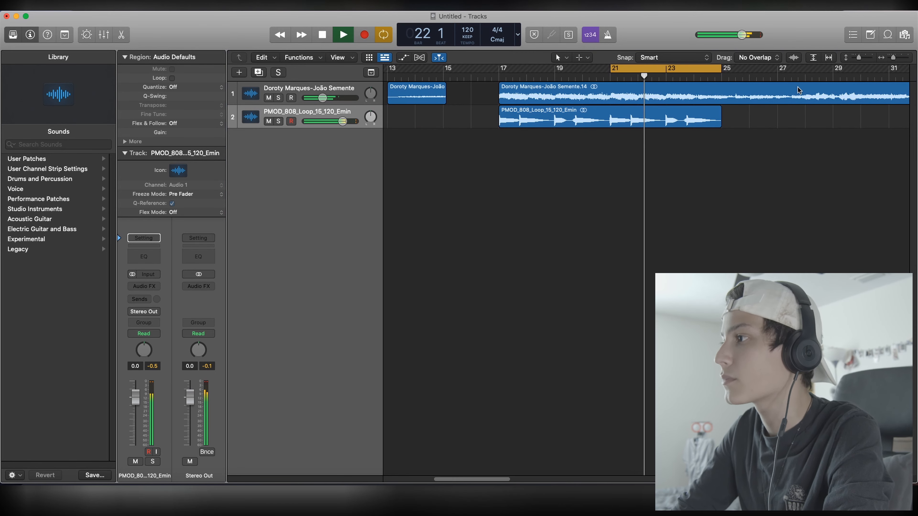
{"action": "left_click", "coordinate": [592, 144]}
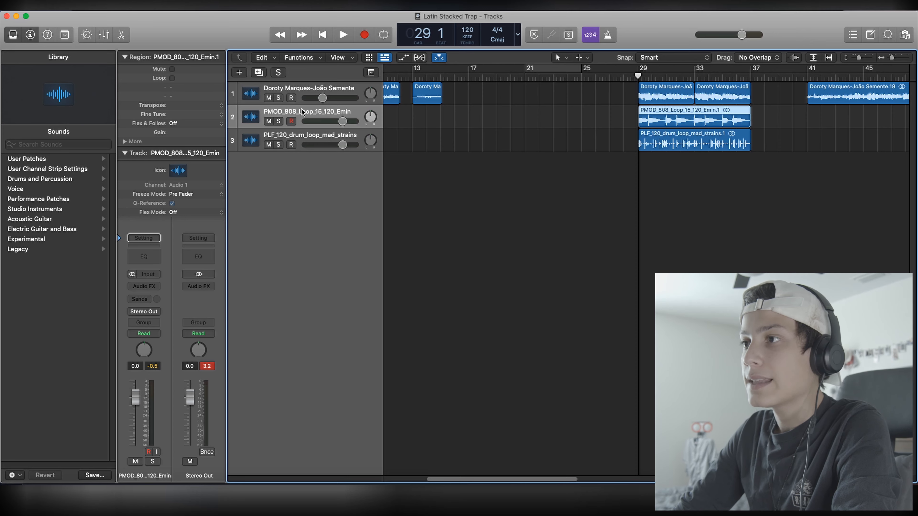
Step: Duplicate the Doroty Marques-João Semente track and move the two sample regions between bars 29 and 37 onto the new track
{"action": "key", "text": "super+d"}
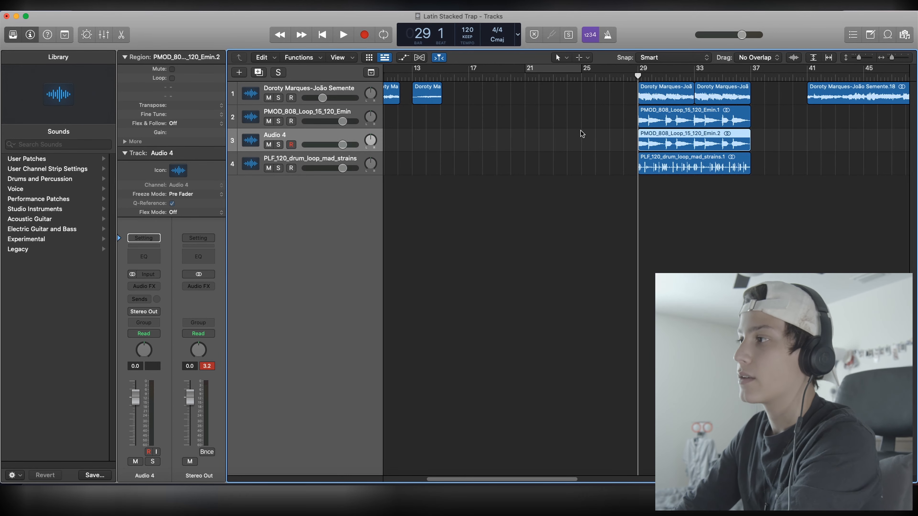
{"action": "key", "text": "Delete"}
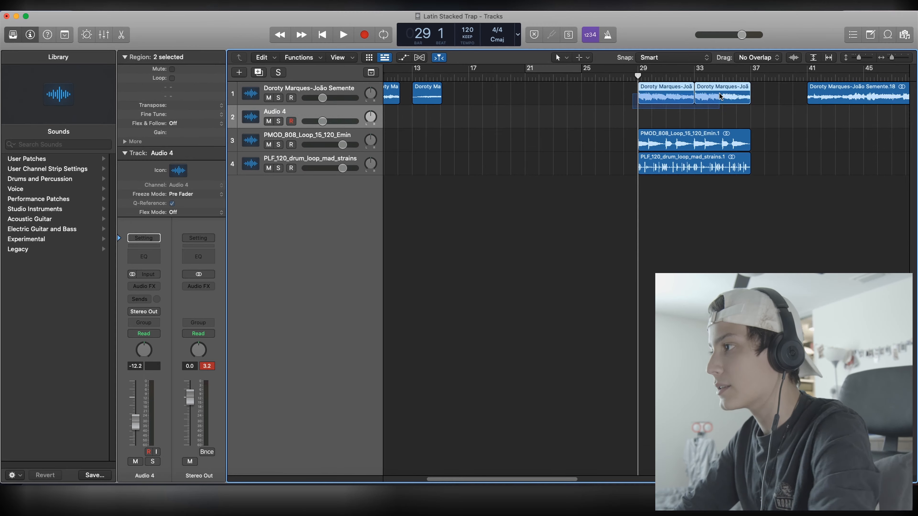
{"action": "left_click_drag", "start_coordinate": [721, 97], "coordinate": [722, 126]}
{"action": "left_click", "coordinate": [255, 107]}
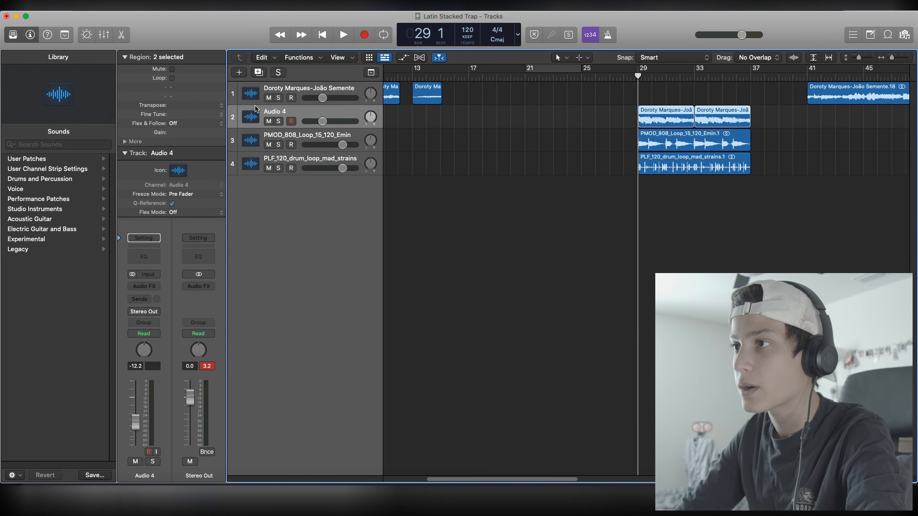
Step: Add a Channel EQ to the Audio 4 track and roll off its lows and highs while listening in solo
{"action": "left_click", "coordinate": [139, 288]}
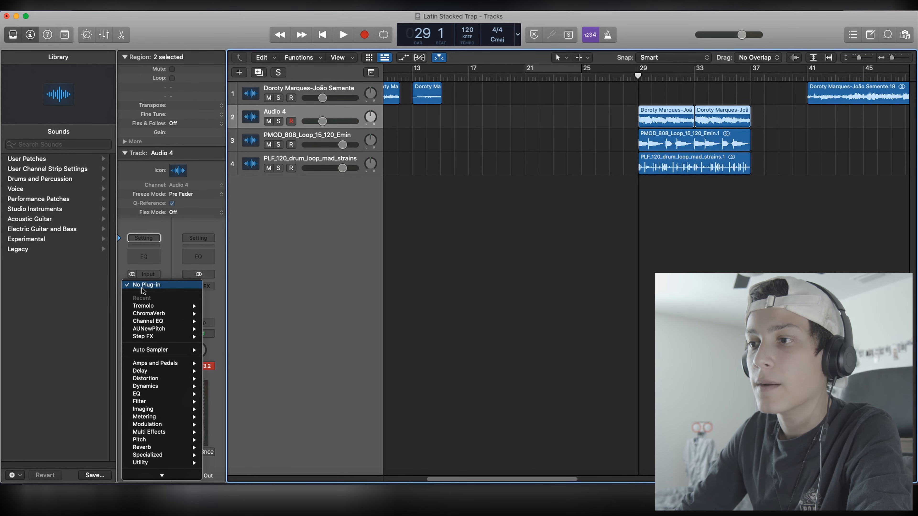
{"action": "left_click", "coordinate": [143, 289]}
{"action": "left_click", "coordinate": [143, 257]}
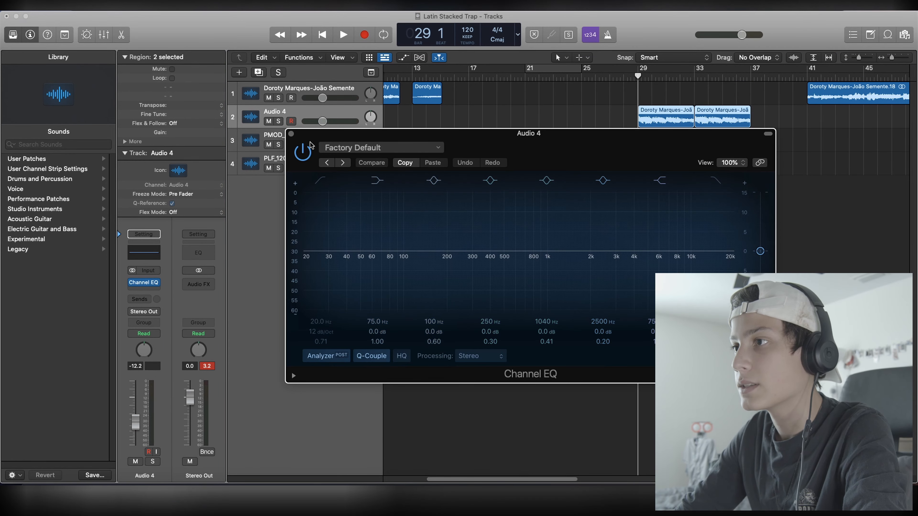
{"action": "key", "text": "s"}
{"action": "key", "text": "space"}
{"action": "left_click_drag", "start_coordinate": [611, 282], "coordinate": [608, 282]}
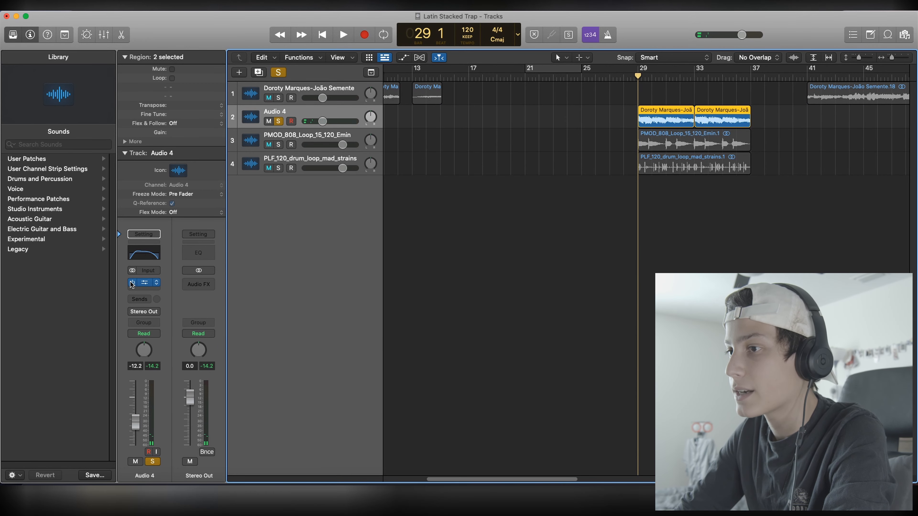
Step: Compare the soloed Audio 4 track with its Channel EQ bypassed and enabled
{"action": "key", "text": "space"}
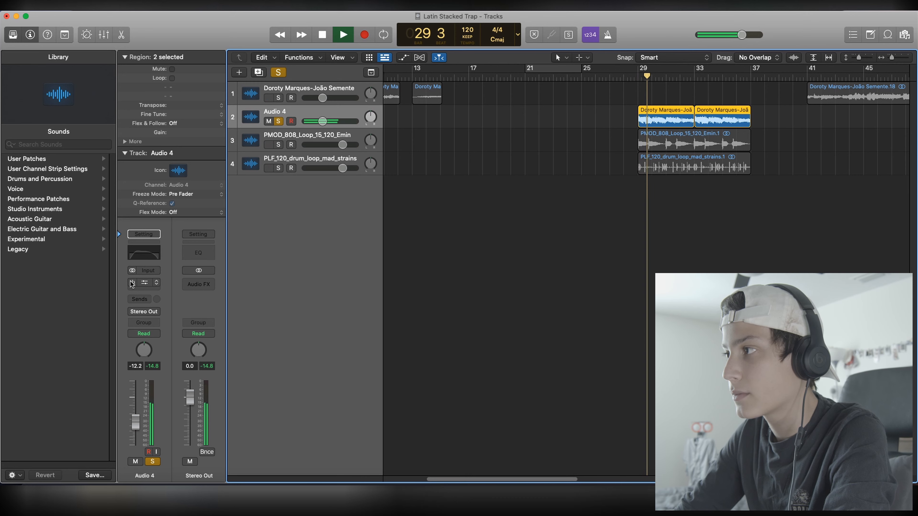
{"action": "key", "text": "space"}
{"action": "key", "text": "space"}
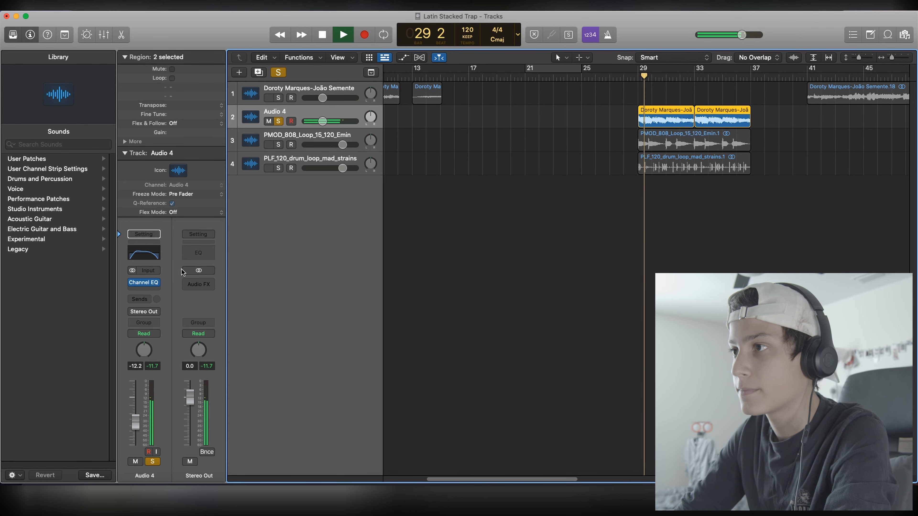
{"action": "key", "text": "space"}
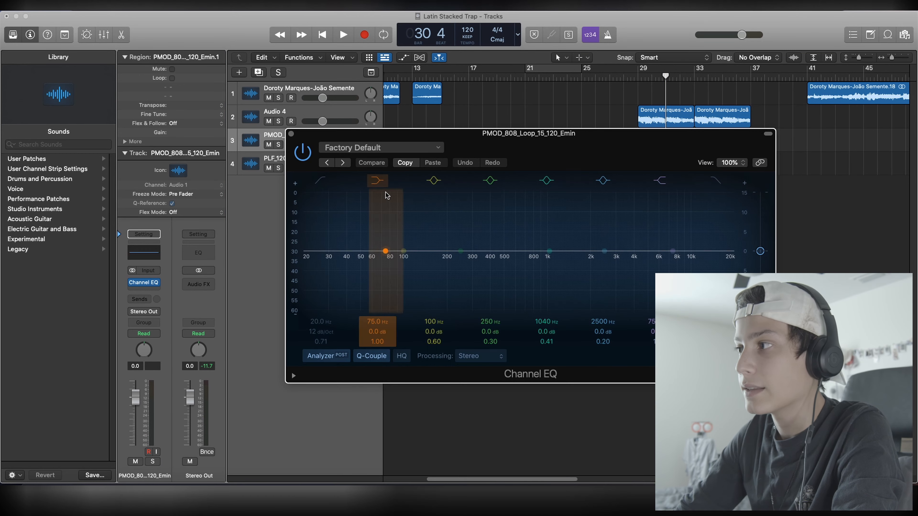
Step: Open a Channel EQ on the PMOD_808_Loop_15_120_Emin track and play the track in solo from bar 29
{"action": "left_click_drag", "start_coordinate": [475, 134], "coordinate": [442, 314]}
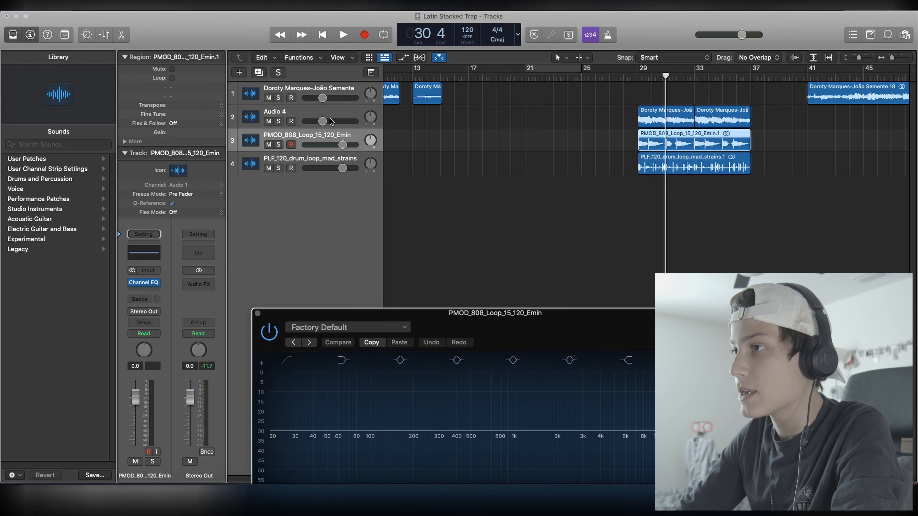
{"action": "left_click", "coordinate": [278, 143]}
{"action": "left_click_drag", "start_coordinate": [665, 76], "coordinate": [637, 76]}
{"action": "left_click_drag", "start_coordinate": [539, 322], "coordinate": [538, 117]}
{"action": "key", "text": "space"}
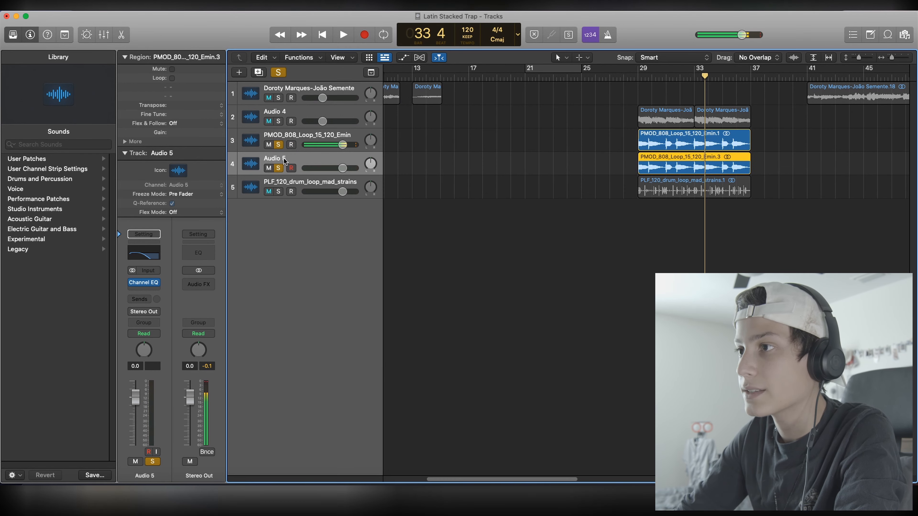
Step: Apply the 808 BACKING user patch to the Audio 5 track and inspect its SubBass and Spreader plug-ins
{"action": "left_click", "coordinate": [31, 159]}
{"action": "left_click", "coordinate": [36, 169]}
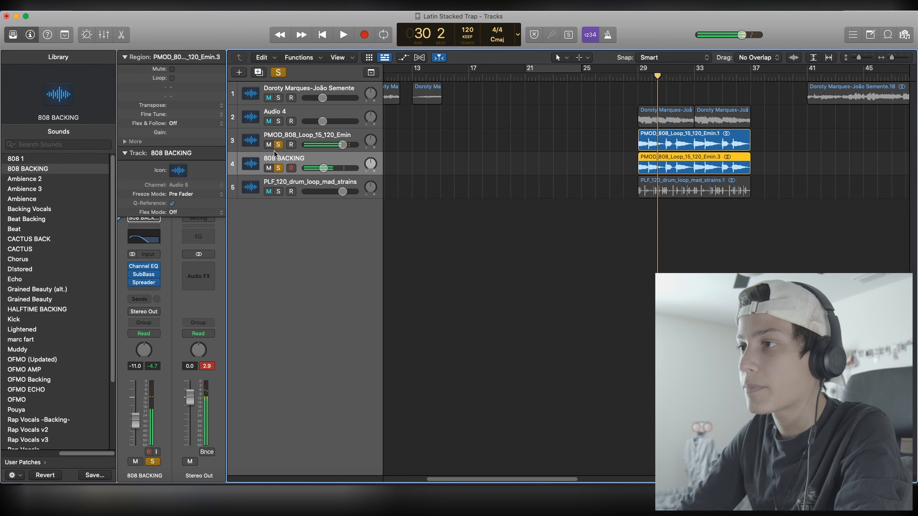
{"action": "left_click", "coordinate": [143, 275]}
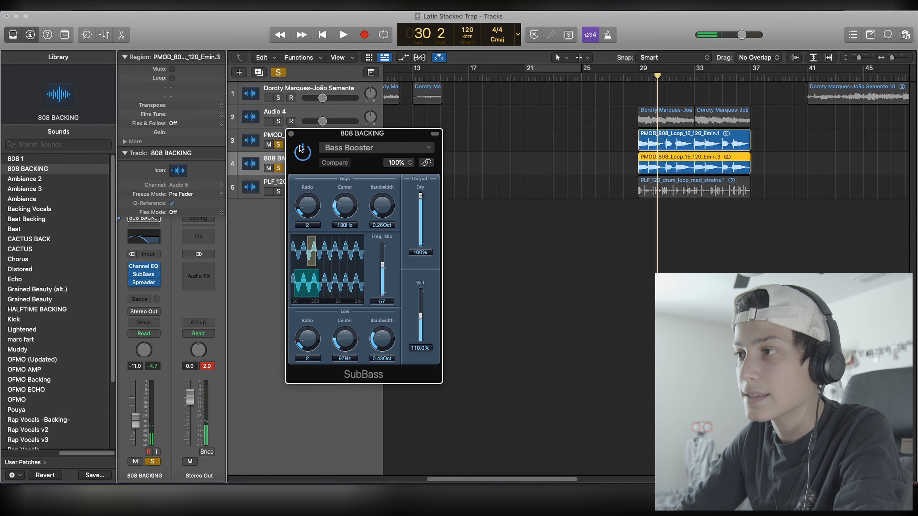
{"action": "left_click", "coordinate": [292, 134]}
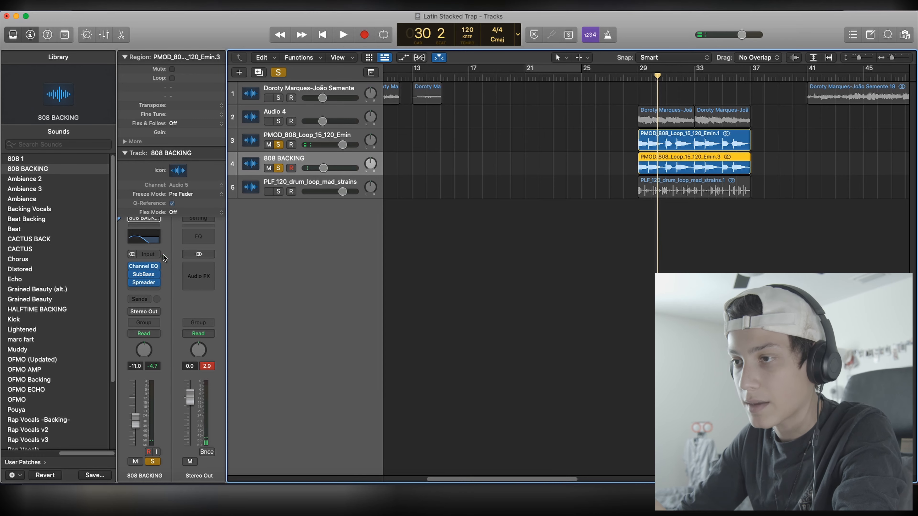
{"action": "left_click", "coordinate": [143, 282]}
{"action": "left_click", "coordinate": [291, 134]}
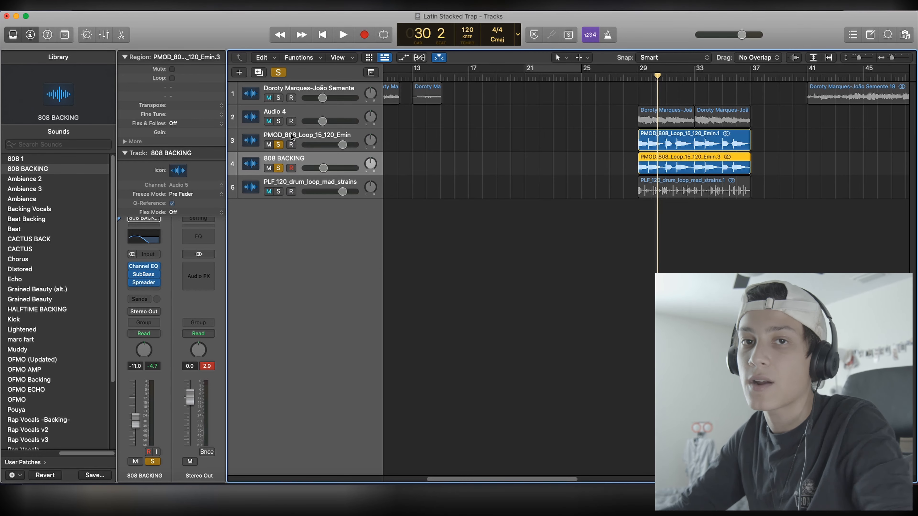
Step: Add a Channel EQ to the PLF_120_drum_loop_mad_strains track with a 33.6 Hz low cut and a high-shelf boost
{"action": "left_click", "coordinate": [312, 185]}
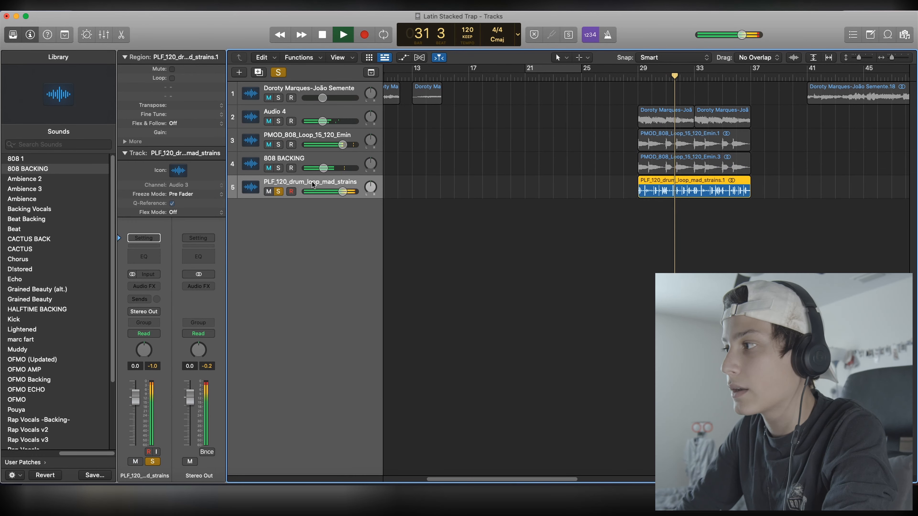
{"action": "left_click", "coordinate": [137, 263]}
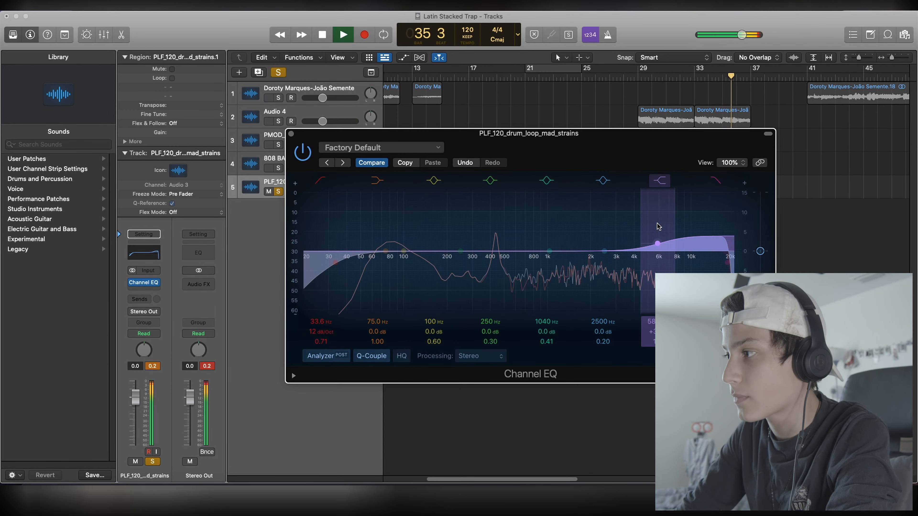
{"action": "left_click_drag", "start_coordinate": [408, 240], "coordinate": [410, 236]}
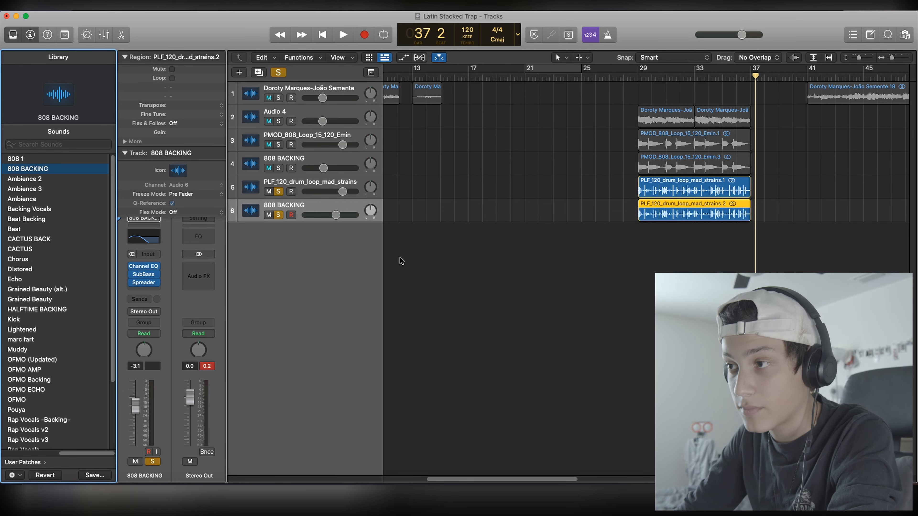
Step: Lower the duplicated drum track to -4.1 dB and play it alone in solo from bar 29
{"action": "left_click_drag", "start_coordinate": [340, 214], "coordinate": [338, 215]}
{"action": "left_click", "coordinate": [645, 76]}
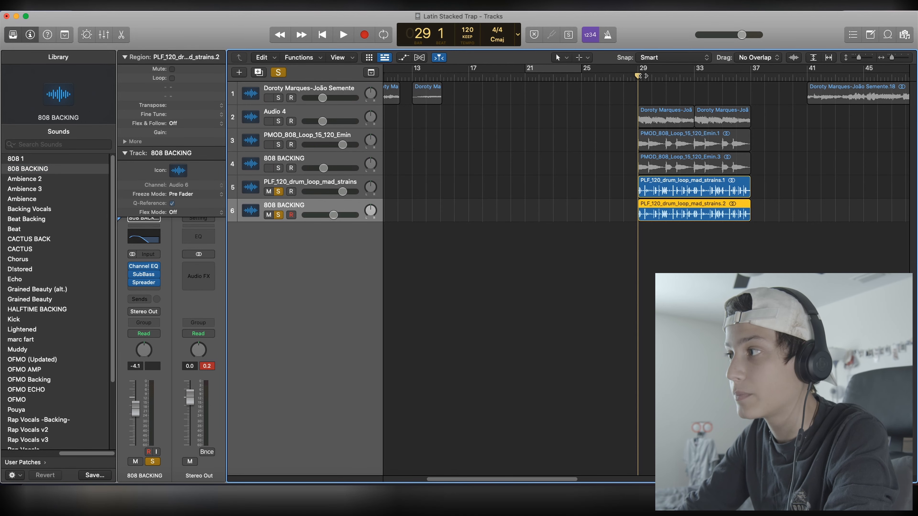
{"action": "left_click", "coordinate": [279, 192]}
{"action": "key", "text": "space"}
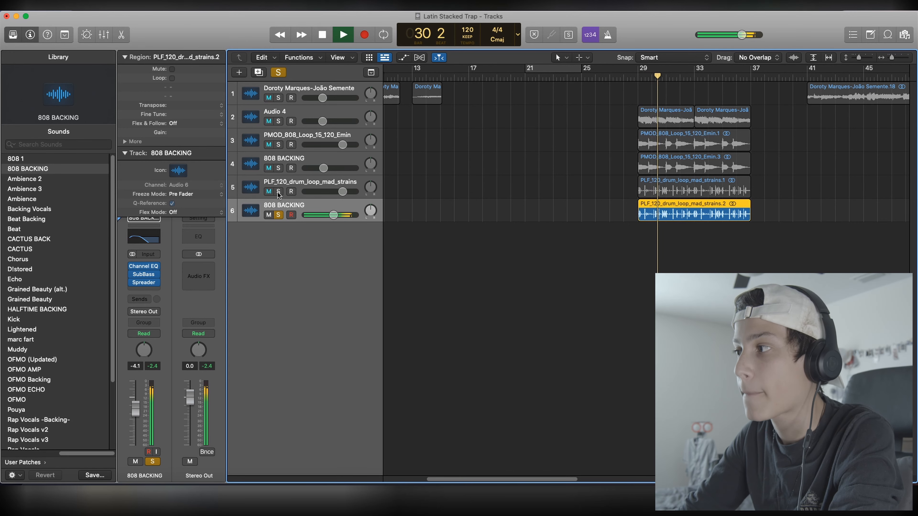
{"action": "key", "text": "space"}
Step: Play both drum tracks together, raise the duplicated drum track's volume slightly, and take both out of solo
{"action": "left_click", "coordinate": [278, 192]}
{"action": "key", "text": "space"}
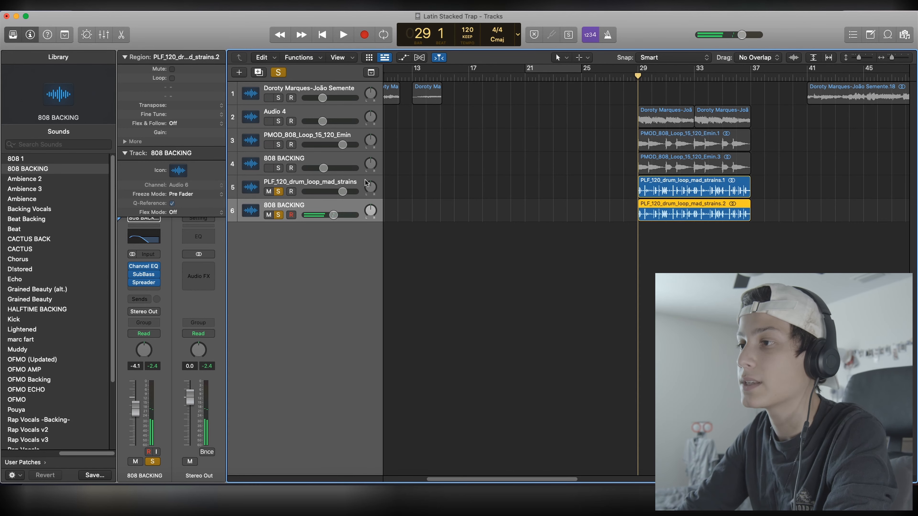
{"action": "left_click_drag", "start_coordinate": [333, 215], "coordinate": [337, 215]}
{"action": "key", "text": "space"}
{"action": "left_click_drag", "start_coordinate": [278, 191], "coordinate": [279, 207]}
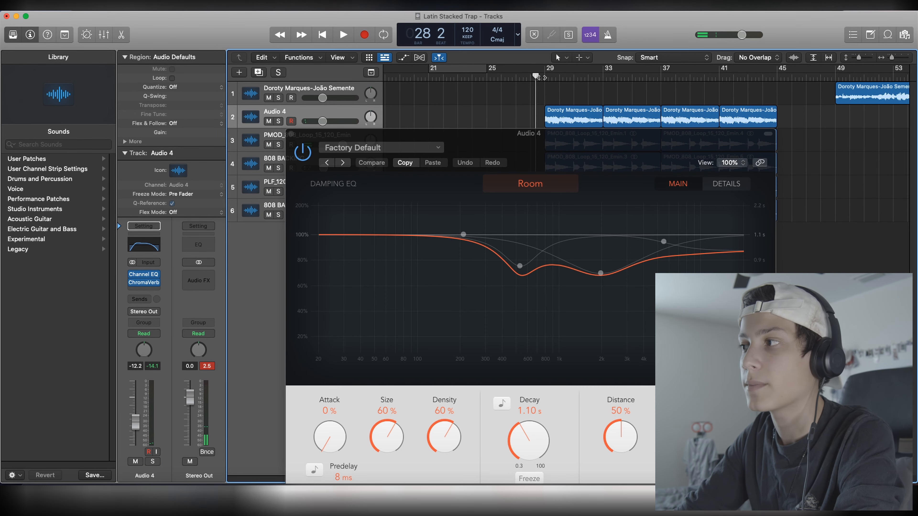
Step: Load the Grain Fx synth reverb preset in the Audio 4 track's ChromaVerb
{"action": "left_click", "coordinate": [382, 147]}
{"action": "mouse_move", "coordinate": [424, 389]}
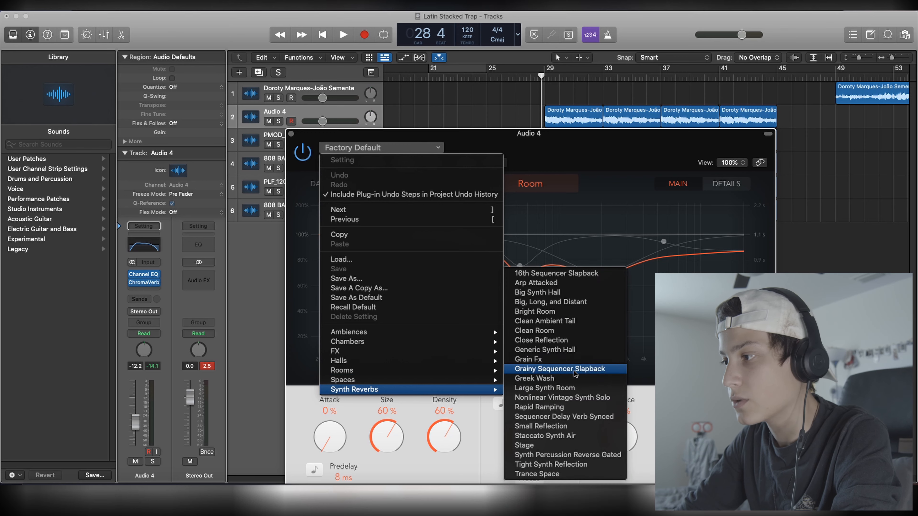
{"action": "left_click", "coordinate": [542, 359]}
{"action": "left_click", "coordinate": [291, 134]}
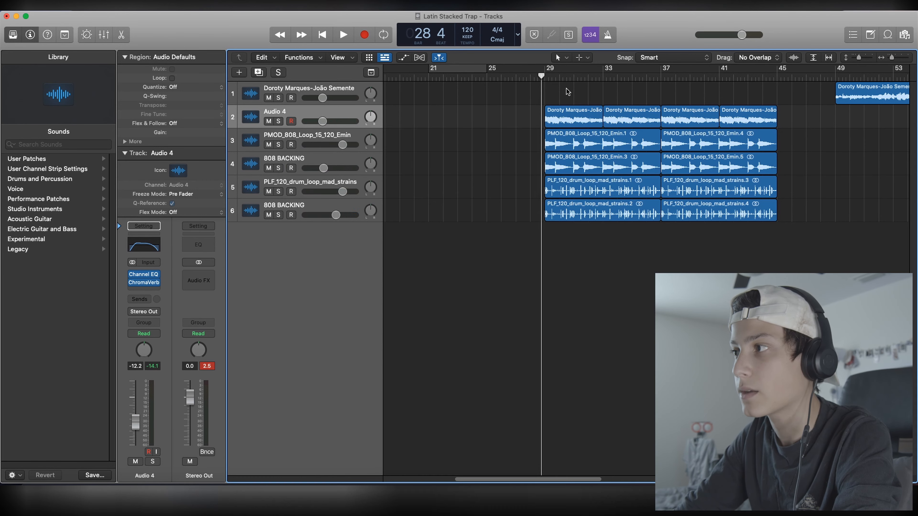
Step: Duplicate the Audio 4 sample track with its four regions and play the layered samples with the 808 and drums
{"action": "key", "text": "space"}
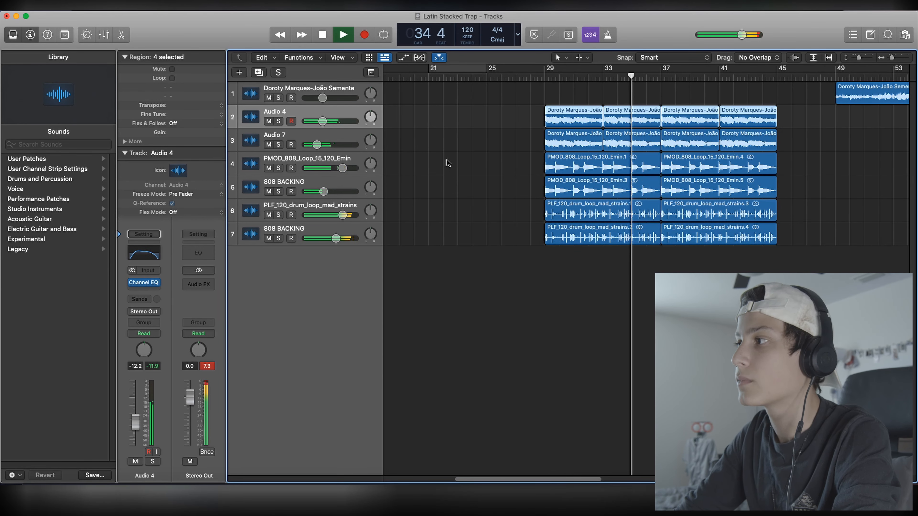
{"action": "key", "text": "super+d"}
{"action": "left_click_drag", "start_coordinate": [891, 58], "coordinate": [891, 58]}
{"action": "key", "text": "space"}
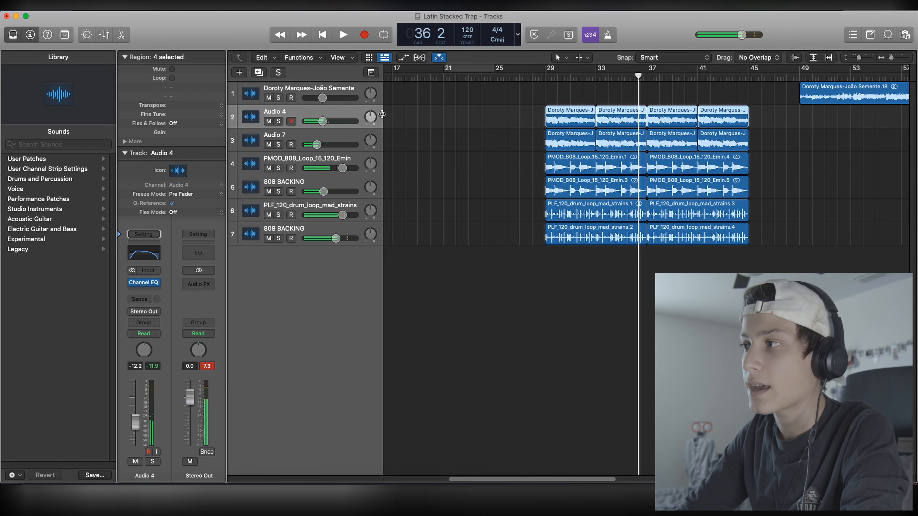
Step: Compare the Audio 4 and Audio 7 sample layers by playing each one alone in solo
{"action": "left_click", "coordinate": [278, 121]}
{"action": "key", "text": "space"}
{"action": "left_click", "coordinate": [278, 122]}
{"action": "left_click", "coordinate": [278, 145]}
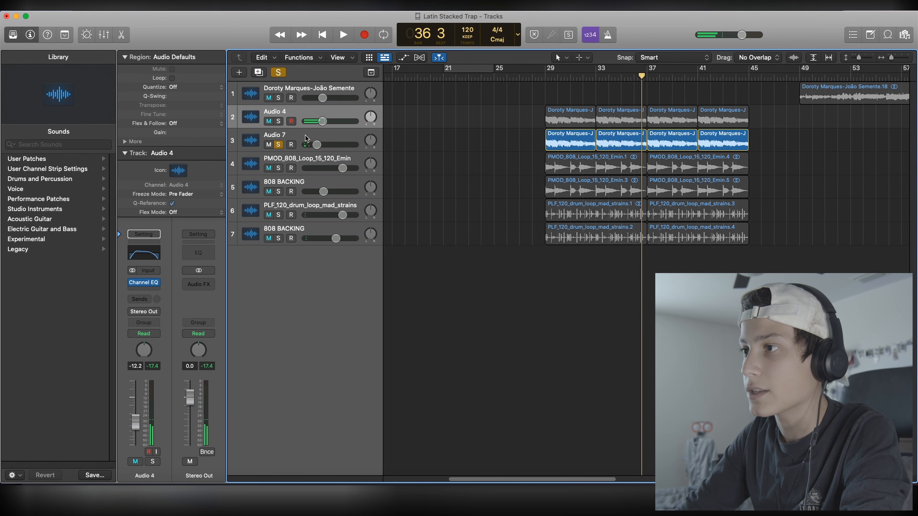
{"action": "left_click", "coordinate": [305, 138]}
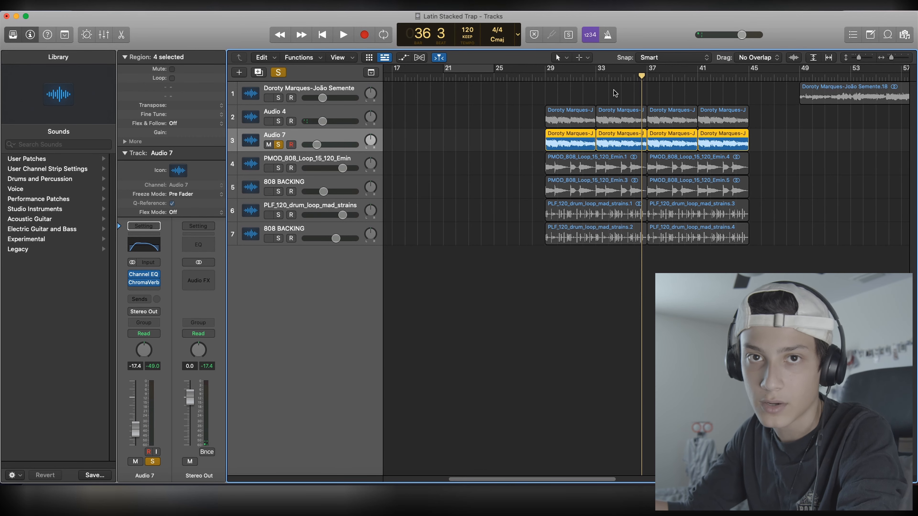
{"action": "key", "text": "space"}
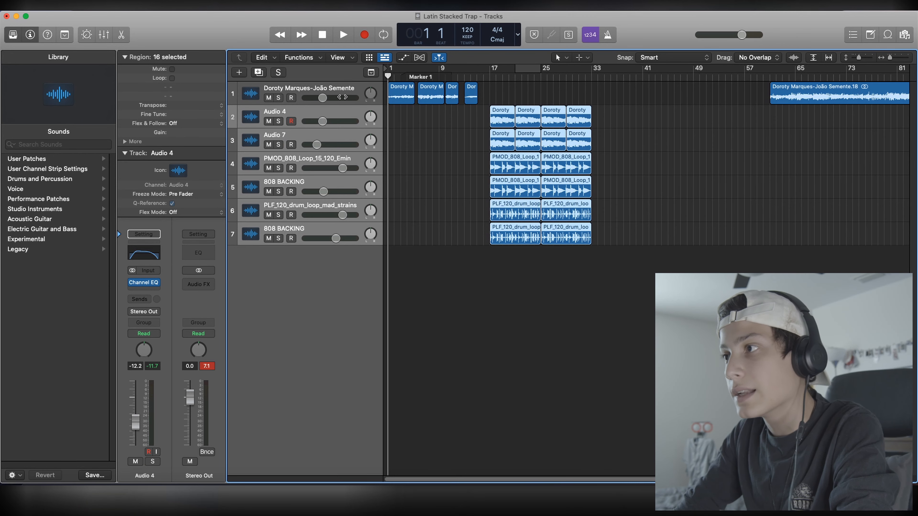
Step: Move the vinyl intro region to bar 1 and place its closing chop on a separate Audio 8 track at bar 5
{"action": "left_click", "coordinate": [419, 109]}
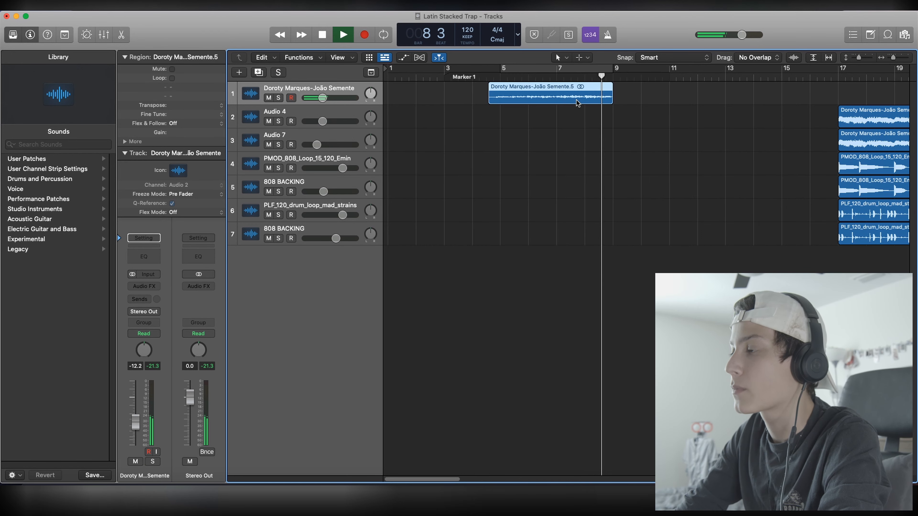
{"action": "key", "text": "space"}
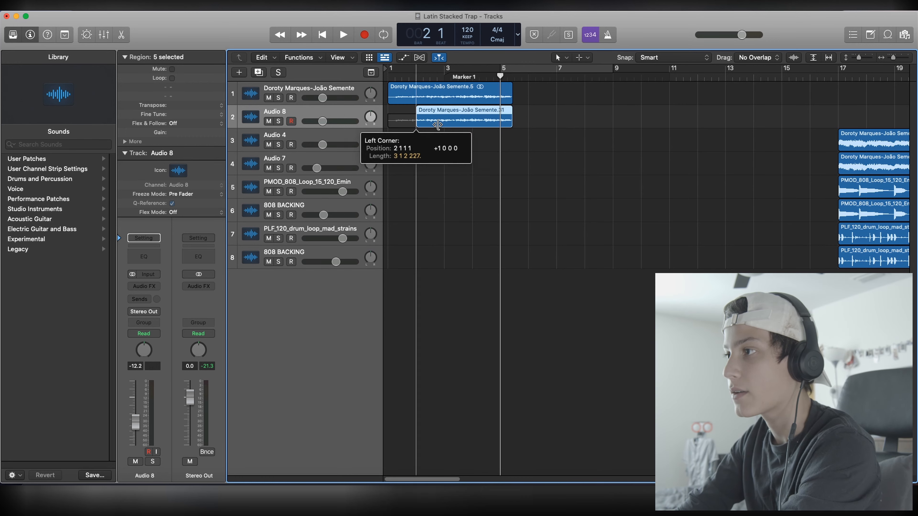
{"action": "left_click_drag", "start_coordinate": [418, 124], "coordinate": [510, 125]}
{"action": "left_click", "coordinate": [501, 99]}
{"action": "left_click", "coordinate": [509, 124]}
{"action": "key", "text": "space"}
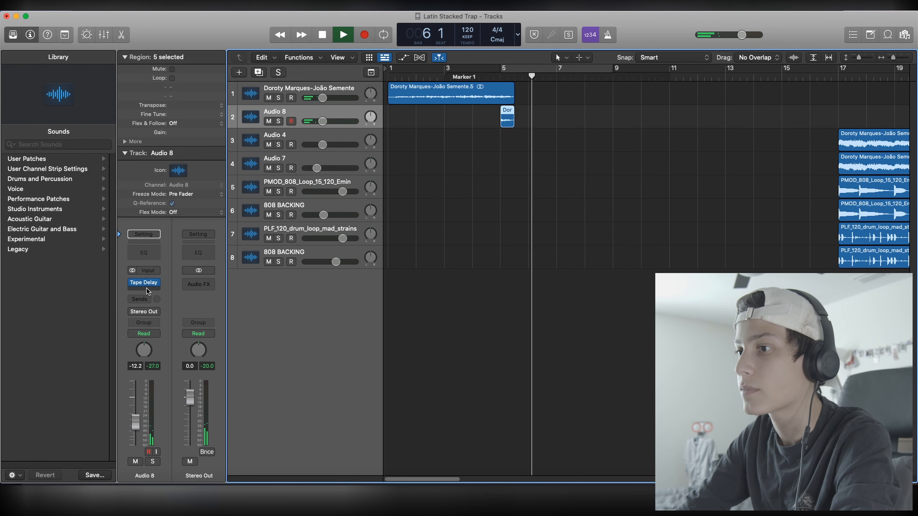
Step: Set Audio 8's Tape Delay to 81% feedback and a 1/8 note, and shorten the intro region to meet the delayed chop
{"action": "key", "text": "space"}
{"action": "left_click", "coordinate": [143, 282]}
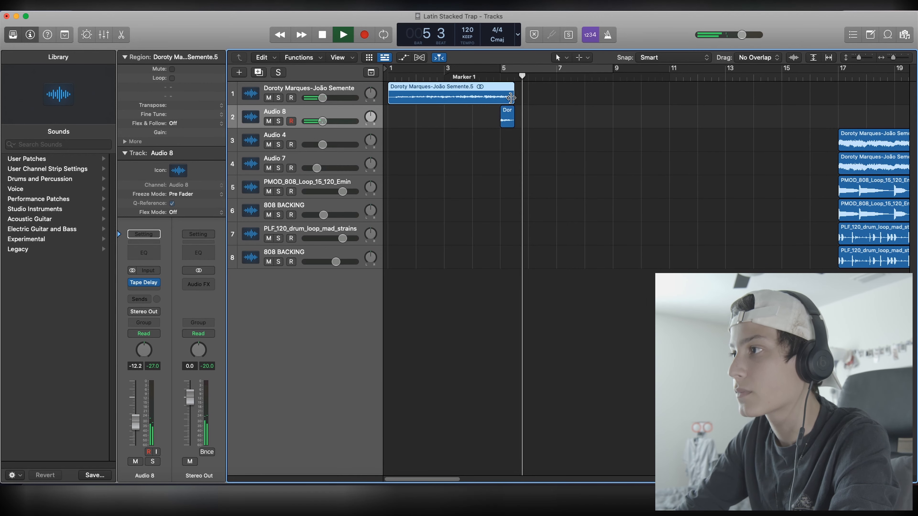
{"action": "left_click_drag", "start_coordinate": [511, 98], "coordinate": [504, 105]}
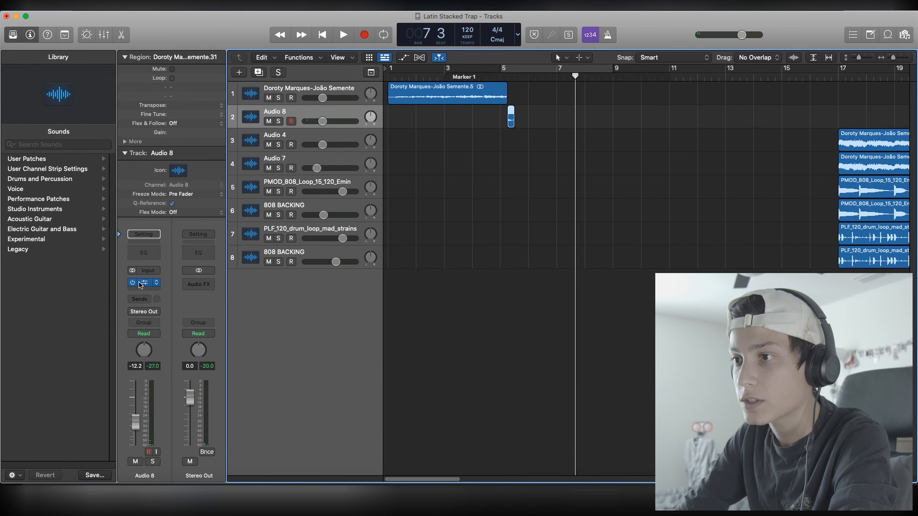
{"action": "left_click", "coordinate": [141, 283]}
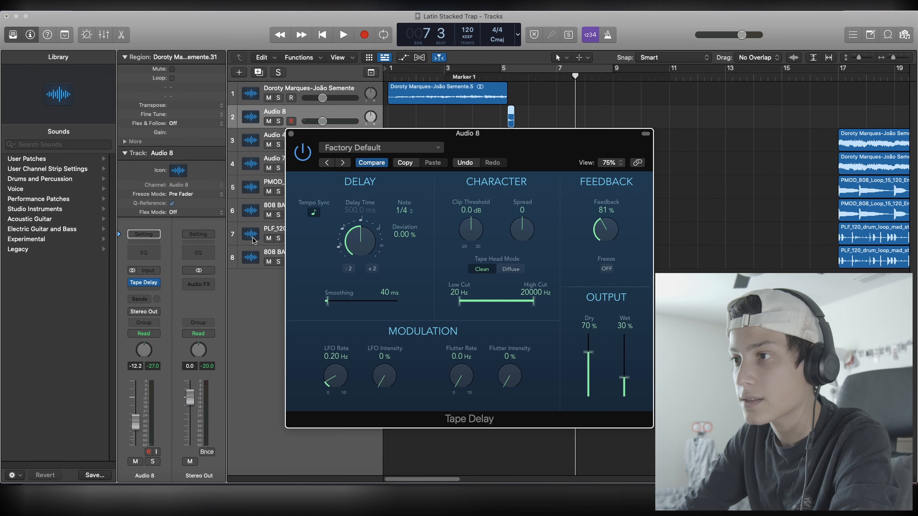
{"action": "key", "text": "space"}
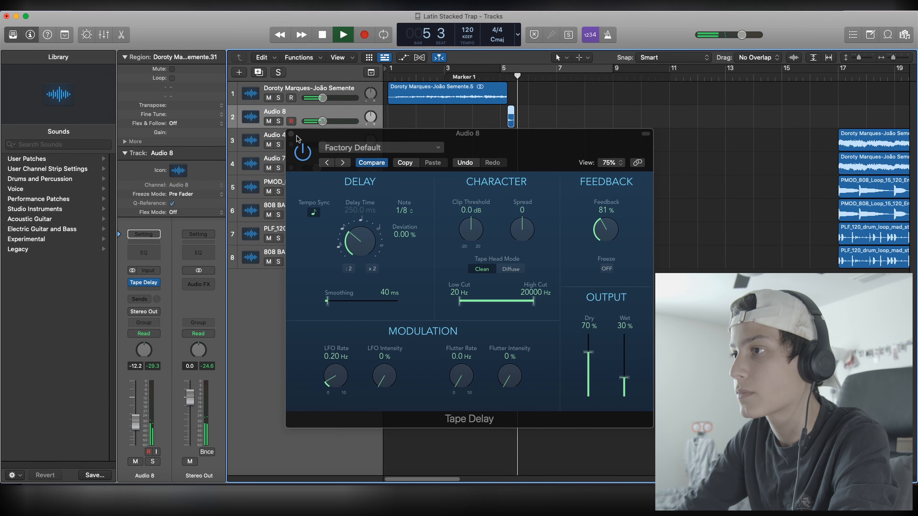
{"action": "left_click", "coordinate": [291, 134]}
{"action": "key", "text": "space"}
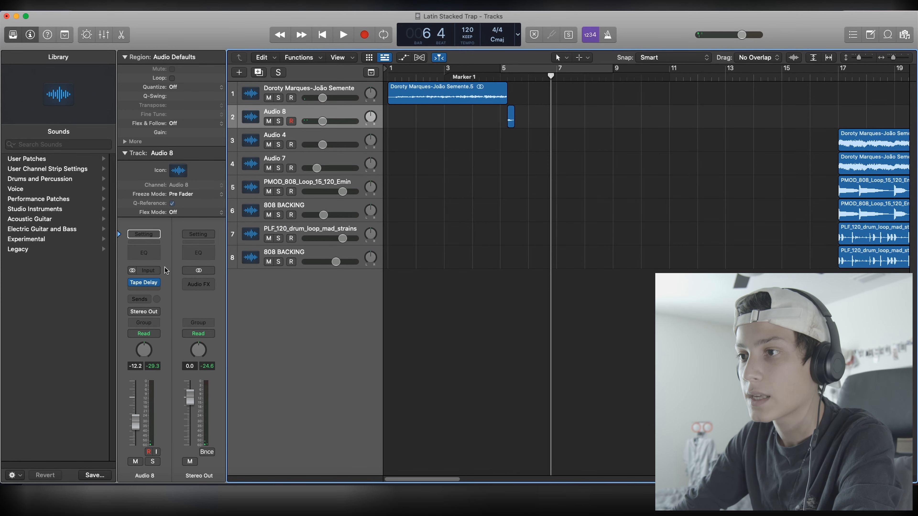
Step: Add an Echo plug-in after the Tape Delay on Audio 8 and play the chop from bar 5
{"action": "left_click", "coordinate": [140, 291]}
{"action": "mouse_move", "coordinate": [170, 373]}
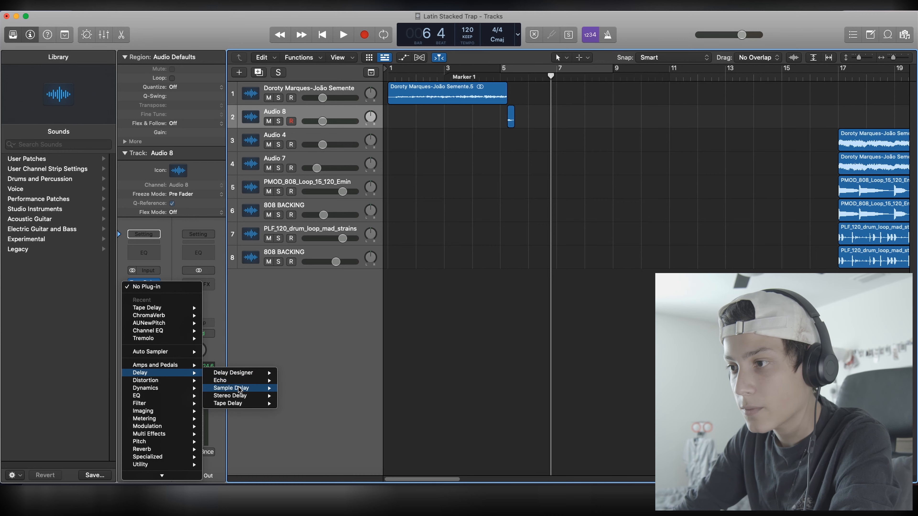
{"action": "mouse_move", "coordinate": [241, 381]}
{"action": "left_click", "coordinate": [297, 382]}
{"action": "left_click", "coordinate": [497, 78]}
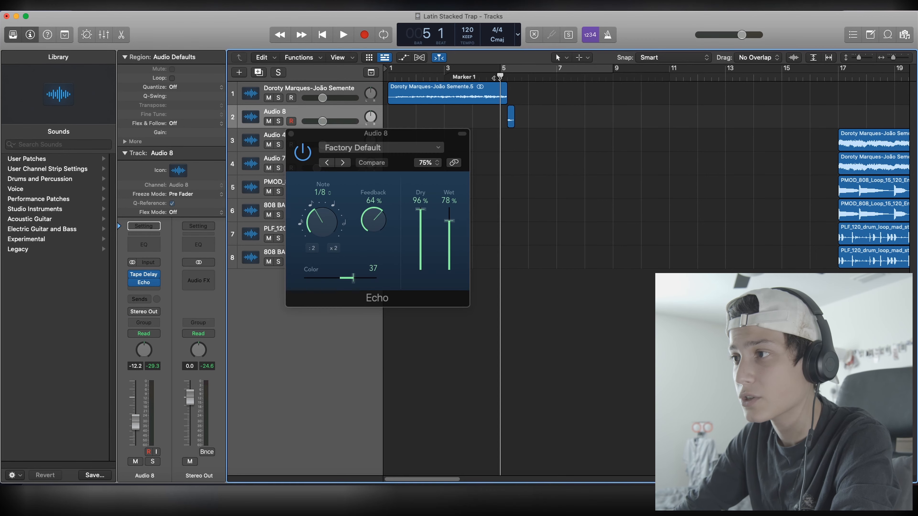
{"action": "key", "text": "space"}
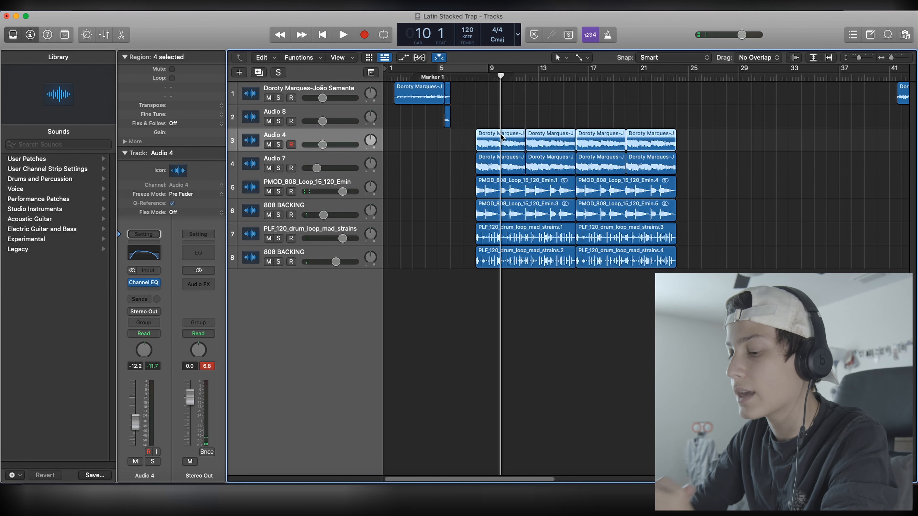
Step: Duplicate the Audio 4 track and place a copied sample region at bar 4 on it, trimmed to two beats
{"action": "key", "text": "super+d"}
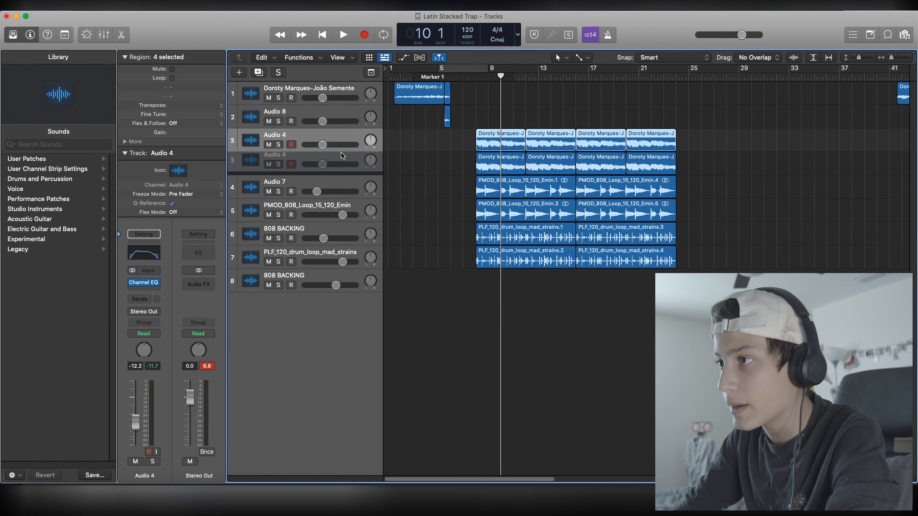
{"action": "left_click", "coordinate": [505, 144]}
{"action": "left_click_drag", "start_coordinate": [505, 144], "coordinate": [427, 173]}
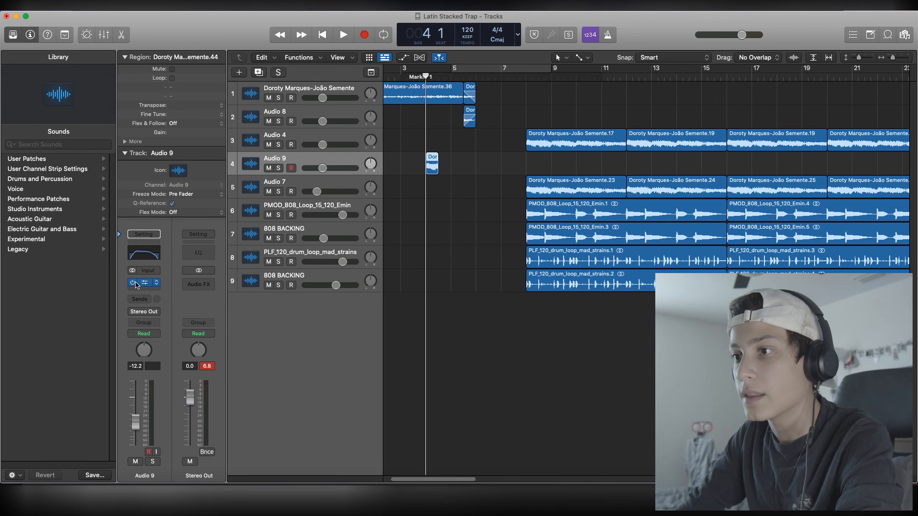
Step: Add ChromaVerb to the Audio 9 track and play the short chop in solo
{"action": "left_click", "coordinate": [144, 289]}
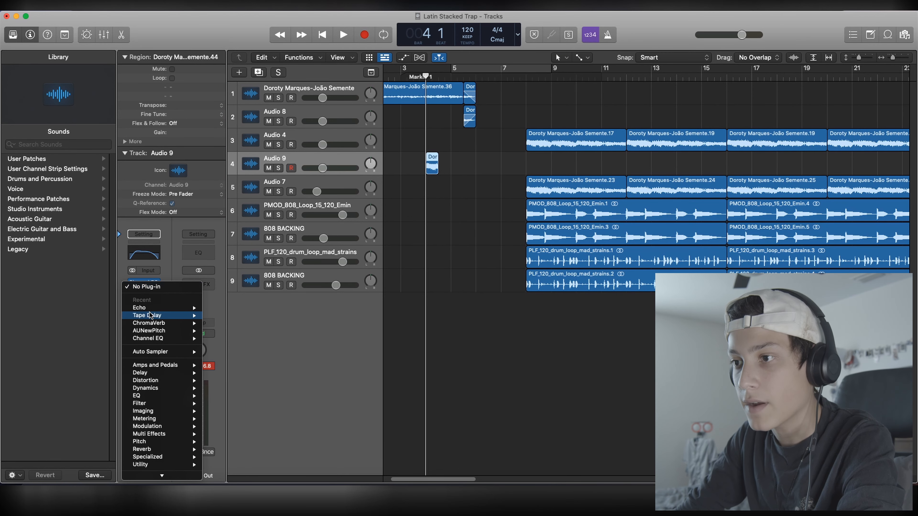
{"action": "mouse_move", "coordinate": [178, 325]}
{"action": "left_click", "coordinate": [227, 324]}
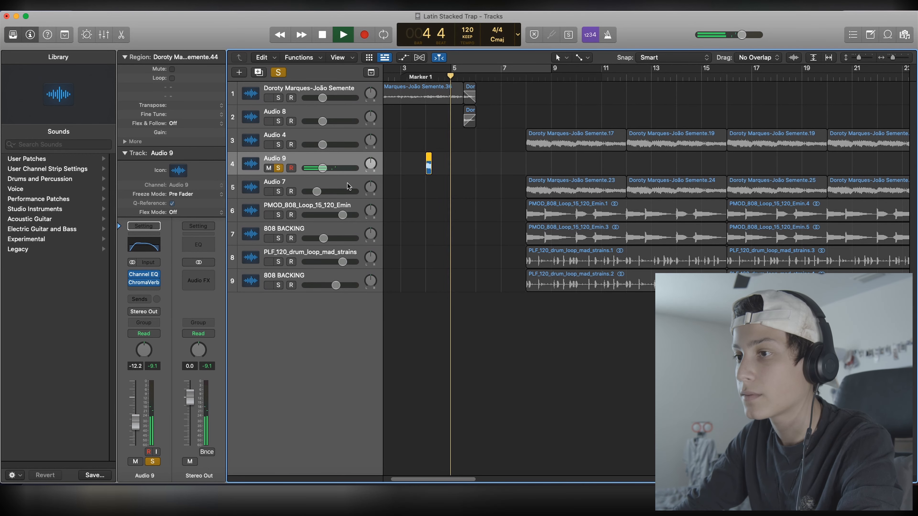
{"action": "key", "text": "space"}
Step: Bounce the Audio 9 chop in place to a new track with its audio tail and delete the original track
{"action": "key", "text": "ctrl+b"}
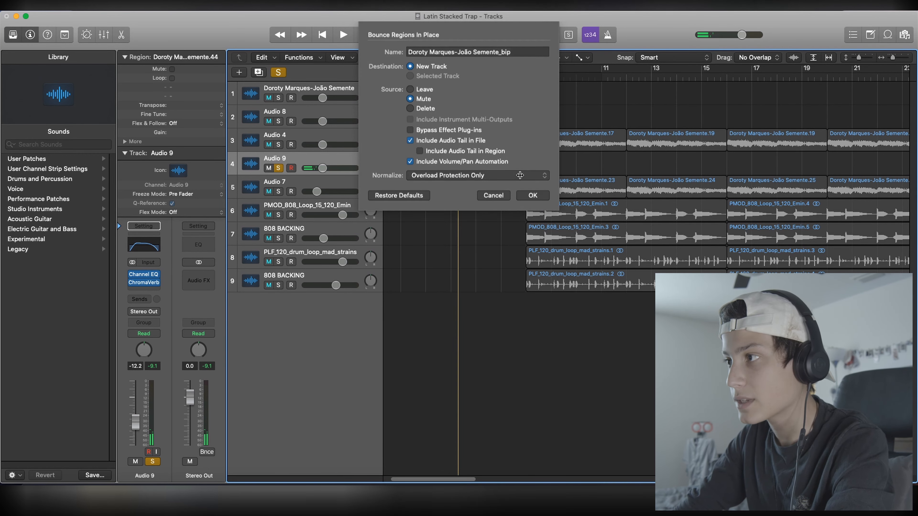
{"action": "key", "text": "Return"}
{"action": "key", "text": "Delete"}
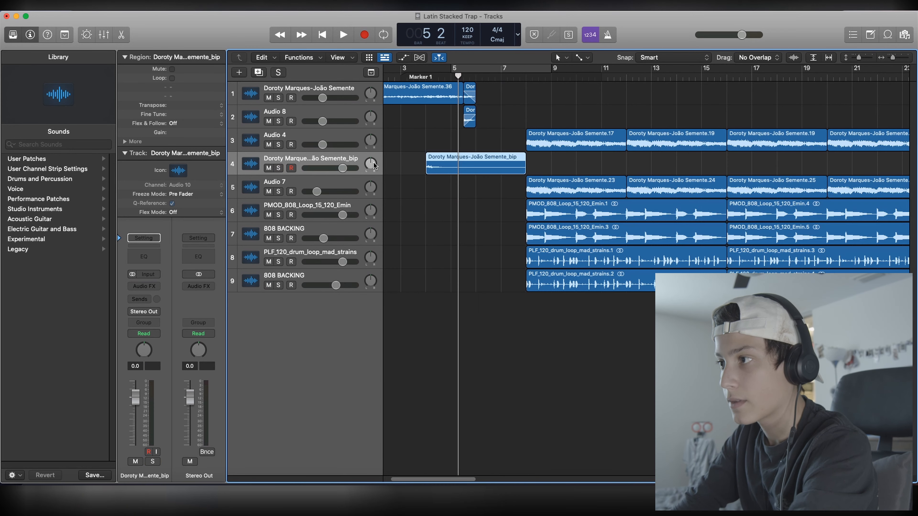
Step: Reverse the bounced vinyl region and play it in solo
{"action": "left_click", "coordinate": [130, 144]}
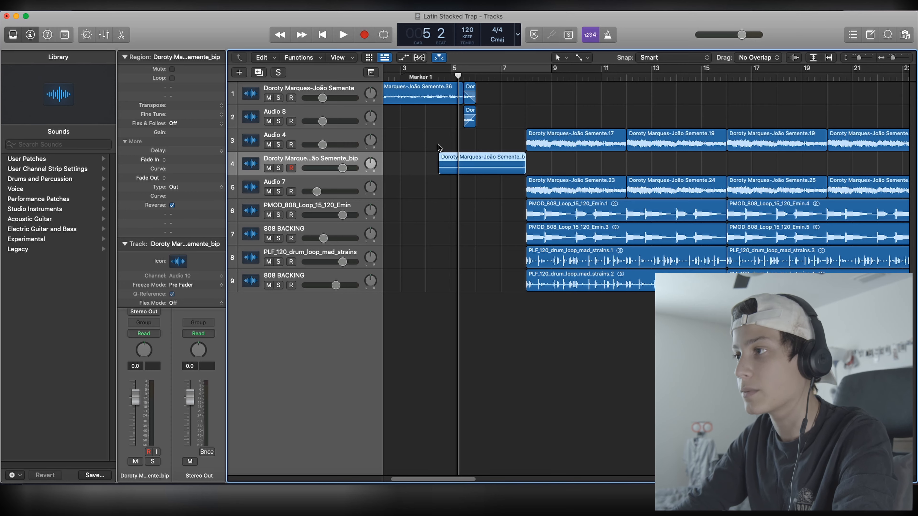
{"action": "key", "text": "s"}
{"action": "key", "text": "space"}
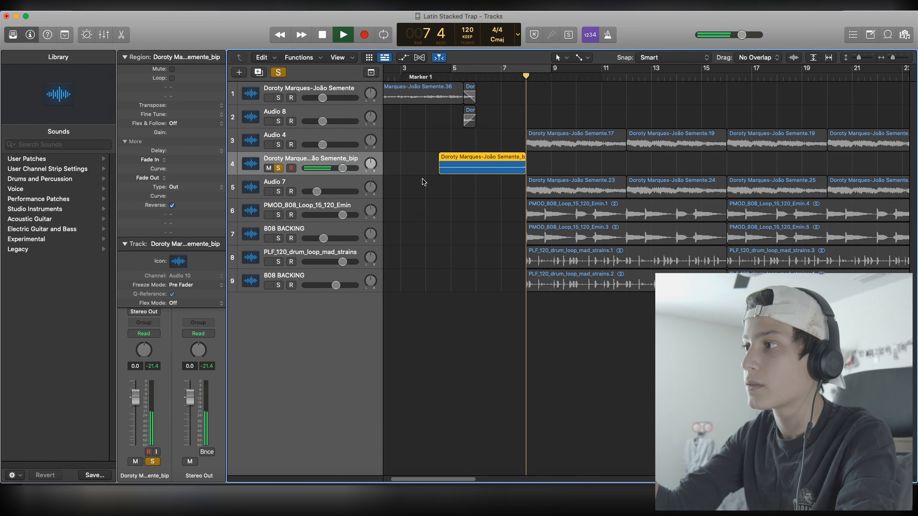
{"action": "key", "text": "space"}
{"action": "key", "text": "s"}
Step: Trim the reversed region to start at bar 6 and change its fade-in to a speed-up
{"action": "left_click_drag", "start_coordinate": [440, 167], "coordinate": [476, 159]}
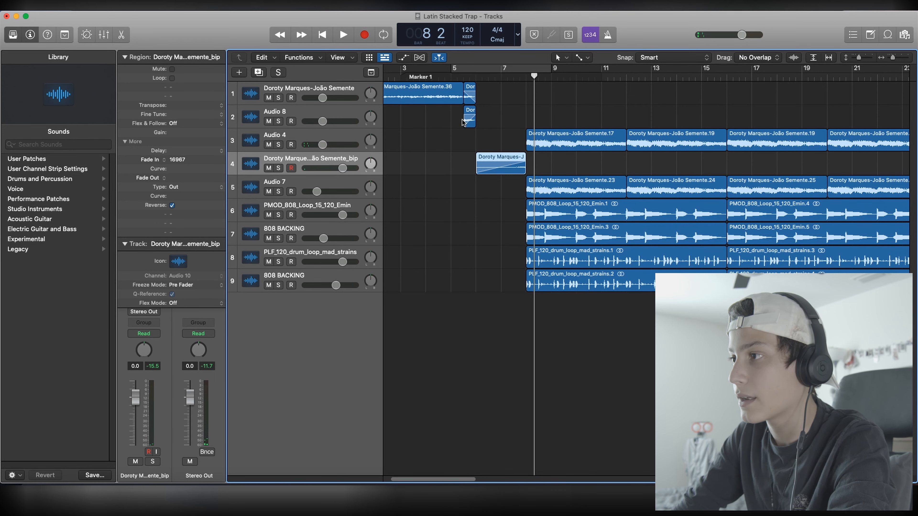
{"action": "right_click", "coordinate": [495, 162]}
{"action": "left_click", "coordinate": [507, 173]}
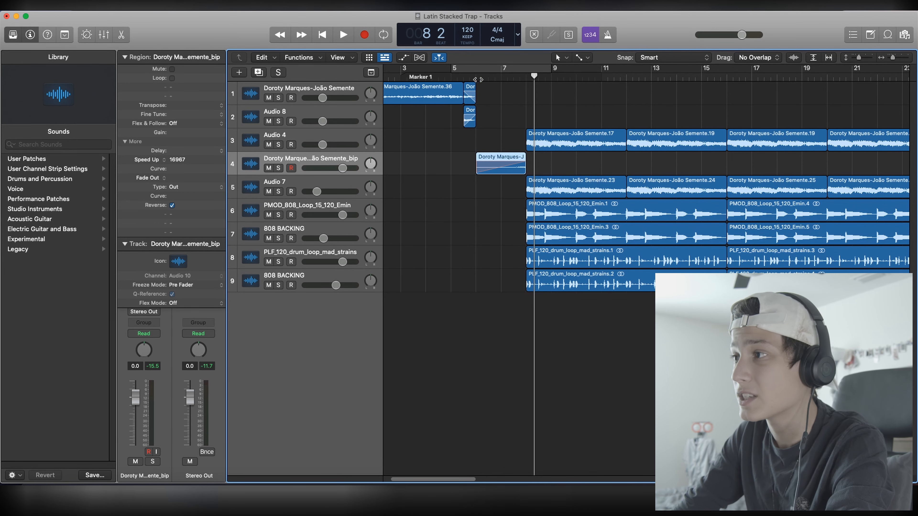
Step: Play the reversed region alone in solo up to bar 8, ending with solo off
{"action": "left_click", "coordinate": [282, 168]}
{"action": "key", "text": "space"}
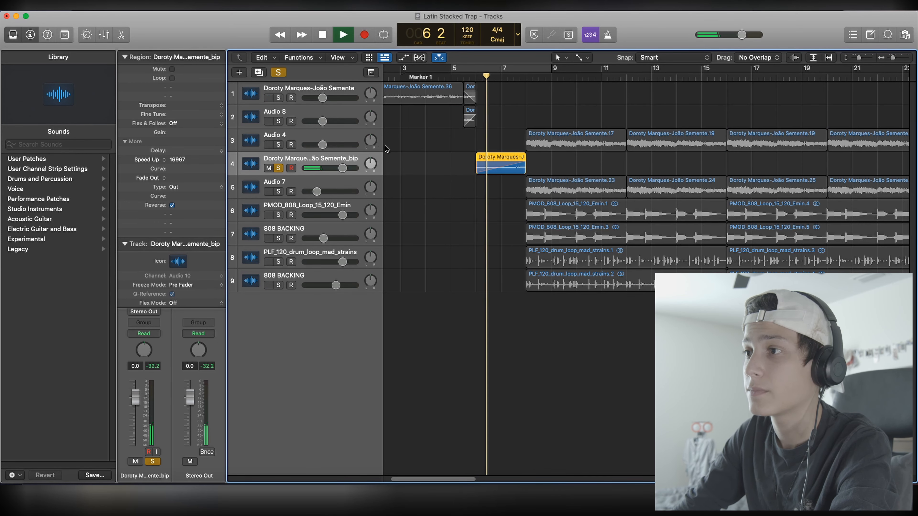
{"action": "key", "text": "space"}
{"action": "left_click", "coordinate": [280, 169]}
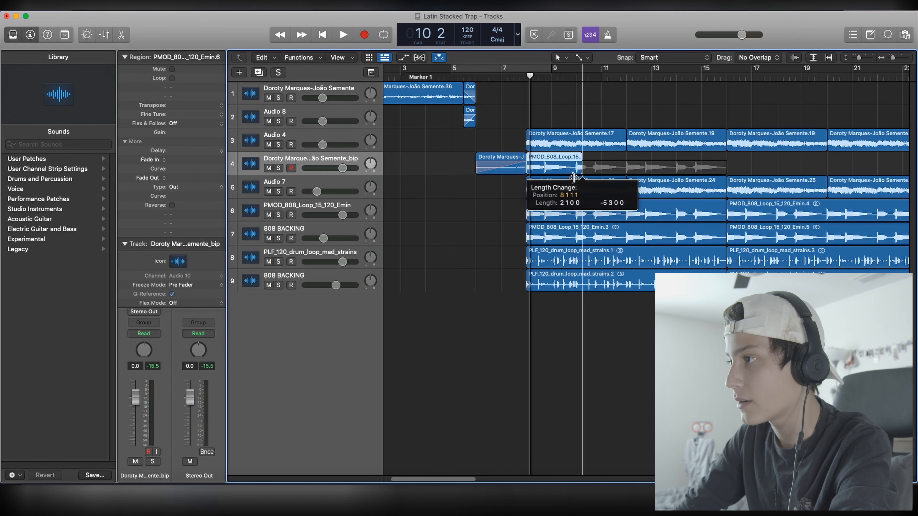
Step: Place a short reversed 808 chop with a speed-up just before bar 8 on the PMOD_808_Loop_15_120_Emin track
{"action": "left_click_drag", "start_coordinate": [582, 170], "coordinate": [509, 218]}
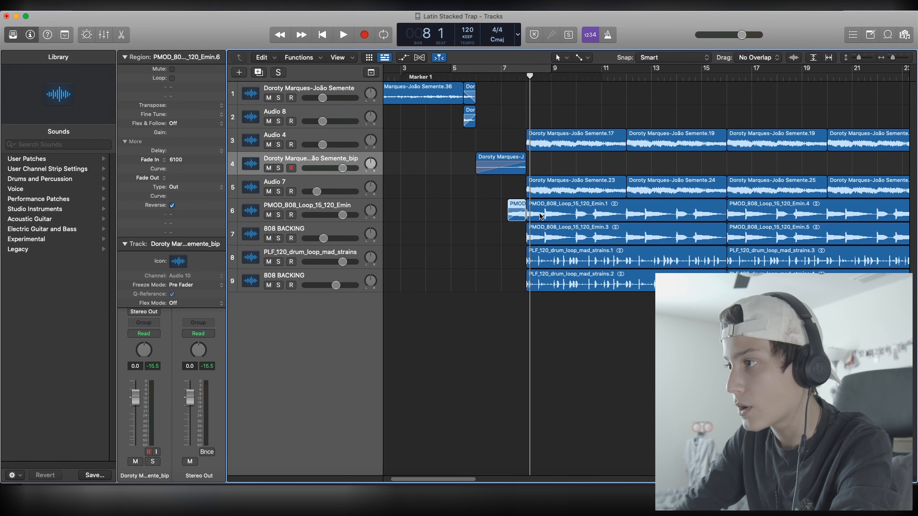
{"action": "right_click", "coordinate": [513, 215]}
{"action": "left_click", "coordinate": [520, 222]}
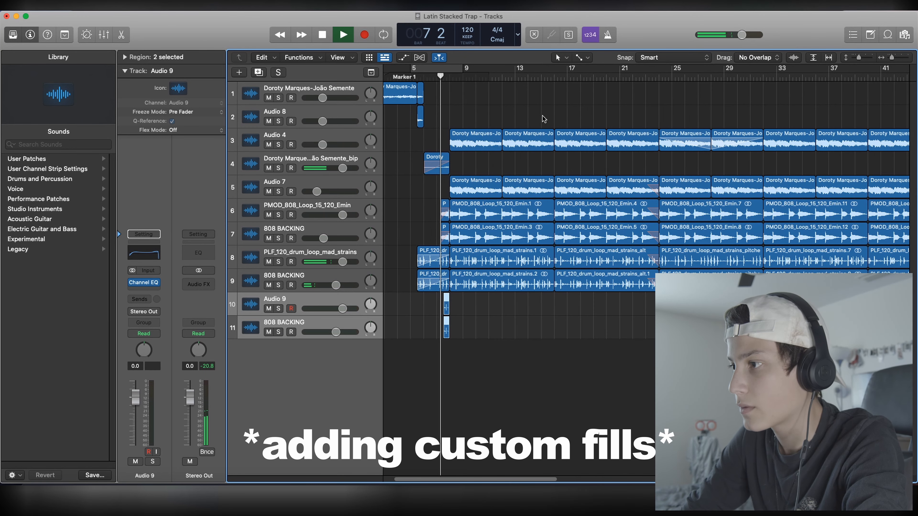
Step: Duplicate the two drum fill tracks before bar 8 and automate the Audio 12 volume to rise to 0.0 dB at bar 8
{"action": "key", "text": "space"}
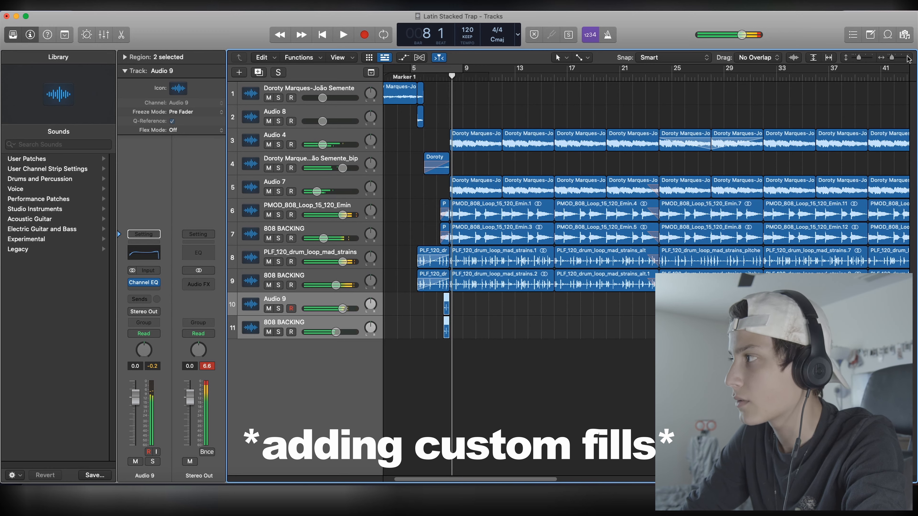
{"action": "left_click_drag", "start_coordinate": [892, 58], "coordinate": [896, 57]}
{"action": "left_click", "coordinate": [389, 76]}
{"action": "key", "text": "space"}
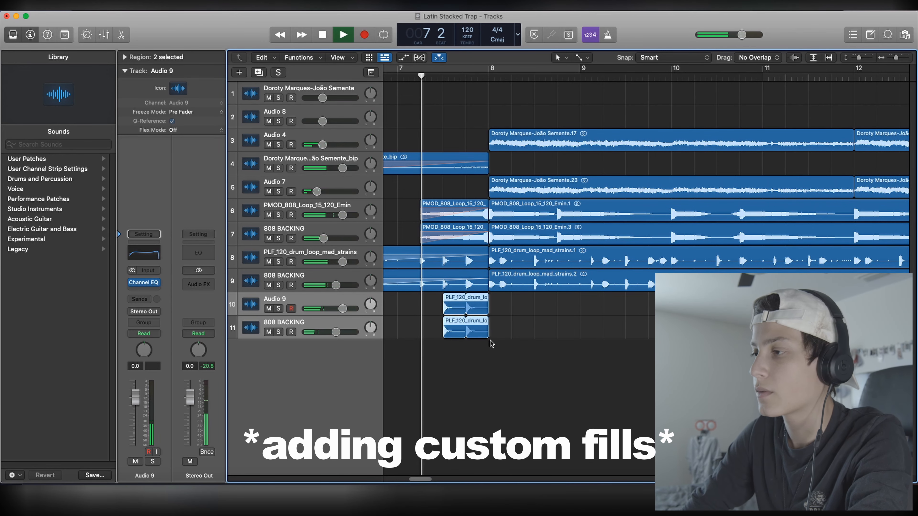
{"action": "key", "text": "super+d"}
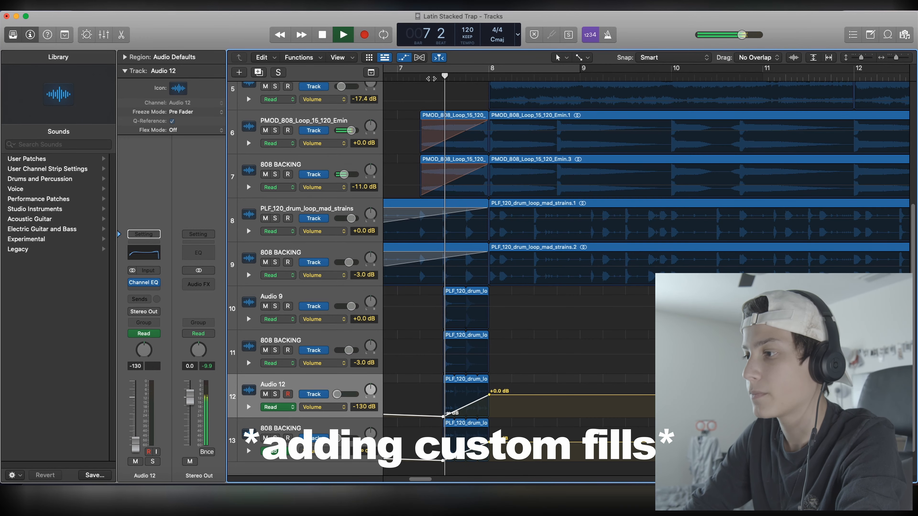
{"action": "key", "text": "a"}
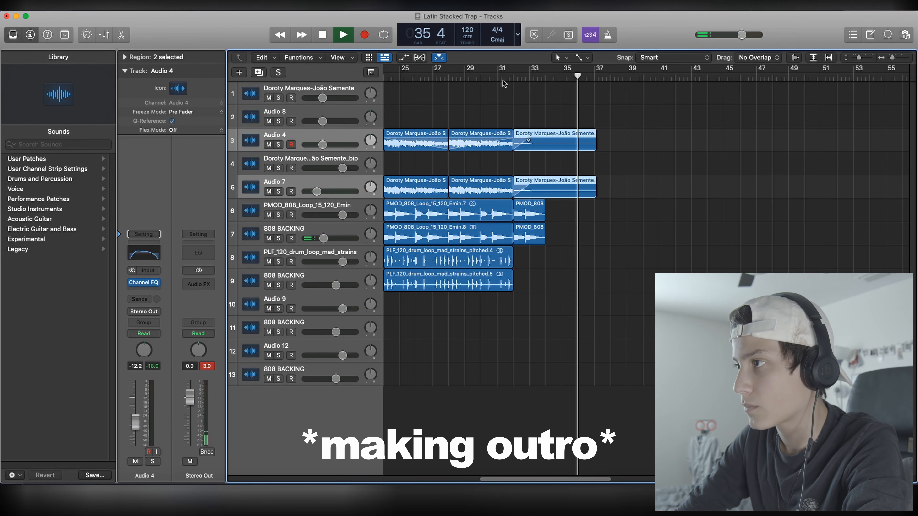
Step: Play the outro from bar 31 and trim the end of the last Audio 4 sample region near bar 37
{"action": "key", "text": "space"}
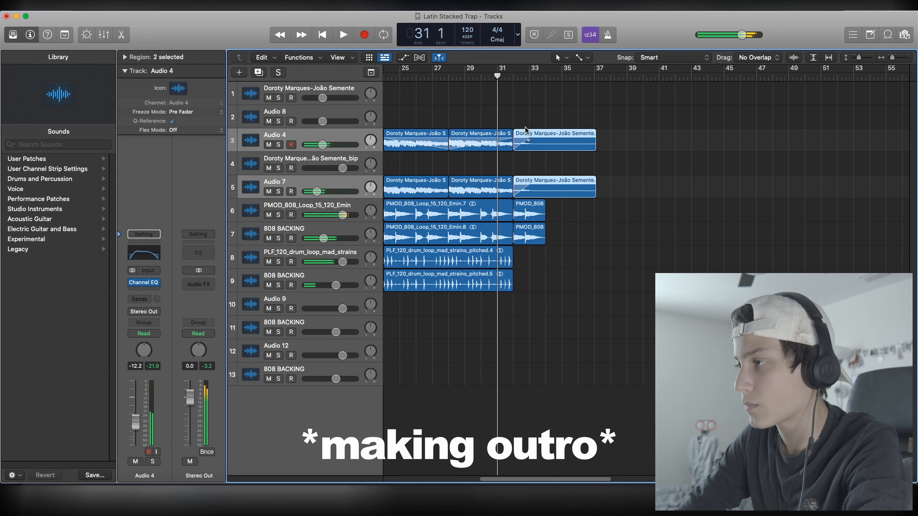
{"action": "key", "text": "space"}
{"action": "left_click", "coordinate": [528, 168]}
{"action": "left_click_drag", "start_coordinate": [562, 480], "coordinate": [526, 468]}
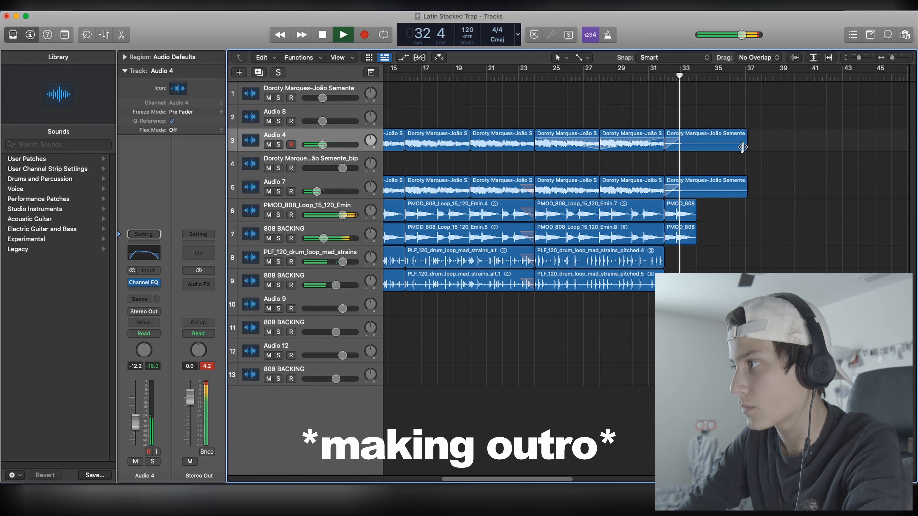
{"action": "left_click_drag", "start_coordinate": [742, 147], "coordinate": [741, 147]}
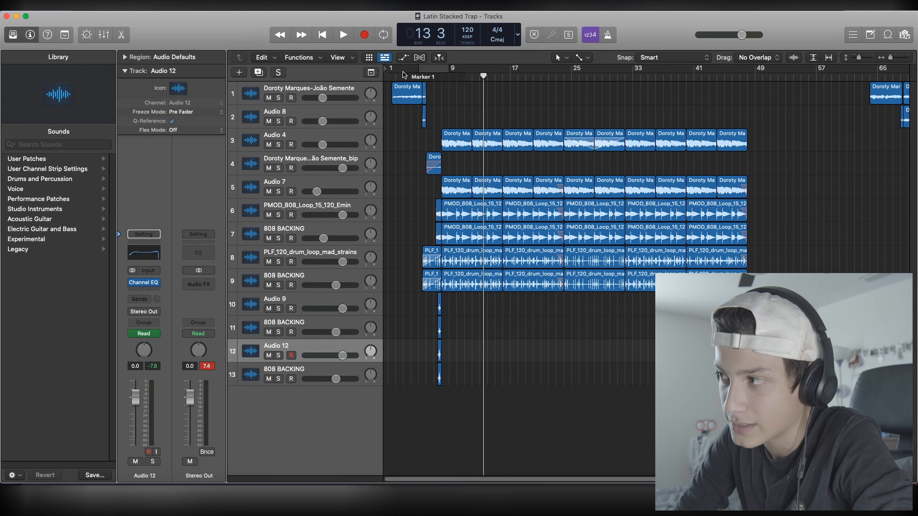
Step: Delete all sample, 808 and drum loop regions from bar 32 onward and move the playhead to the end of the remaining loops
{"action": "left_click_drag", "start_coordinate": [638, 109], "coordinate": [750, 289]}
{"action": "key", "text": "Delete"}
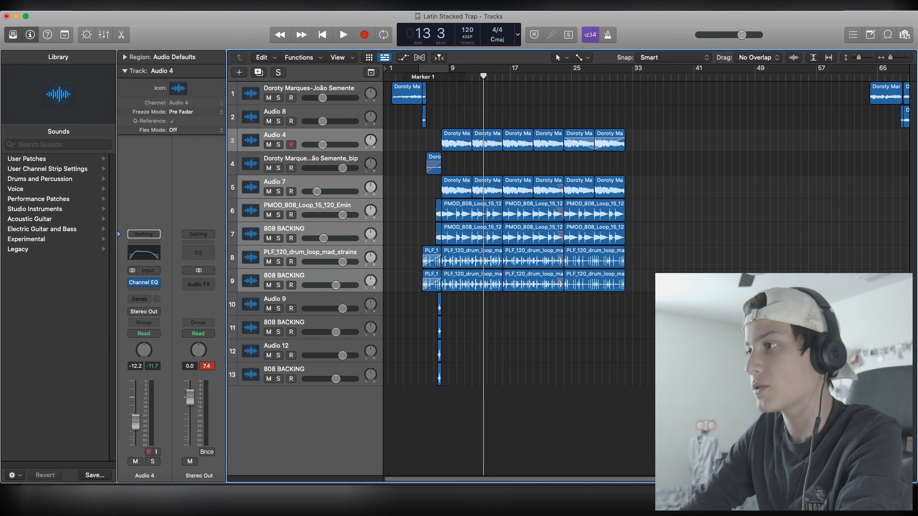
{"action": "left_click", "coordinate": [624, 76]}
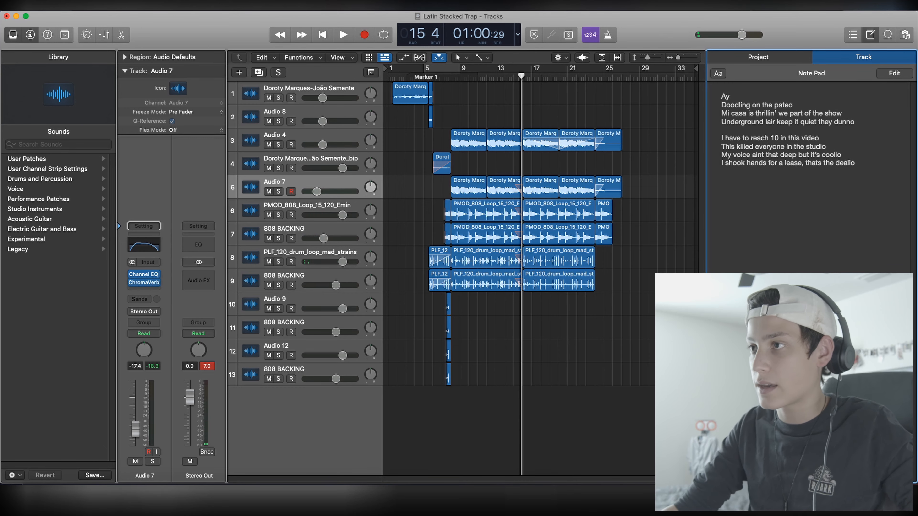
Step: Start adding a new track to the project
{"action": "left_click", "coordinate": [239, 73]}
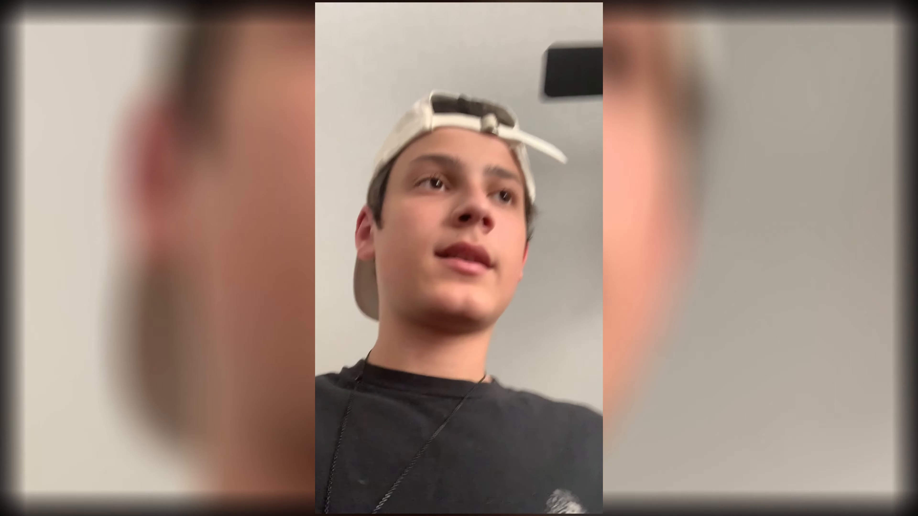